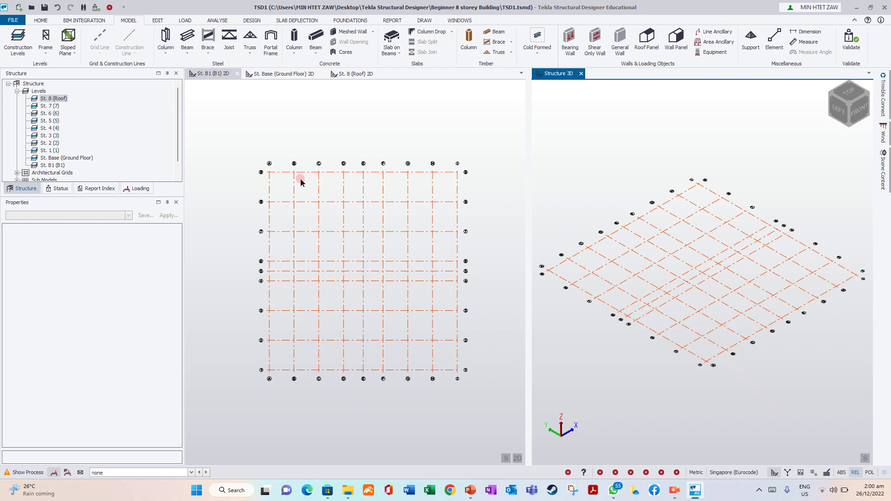
Cancel the meshed wall started in the 3D view and switch to the St. B1 plan
{"action": "left_click", "coordinate": [354, 34]}
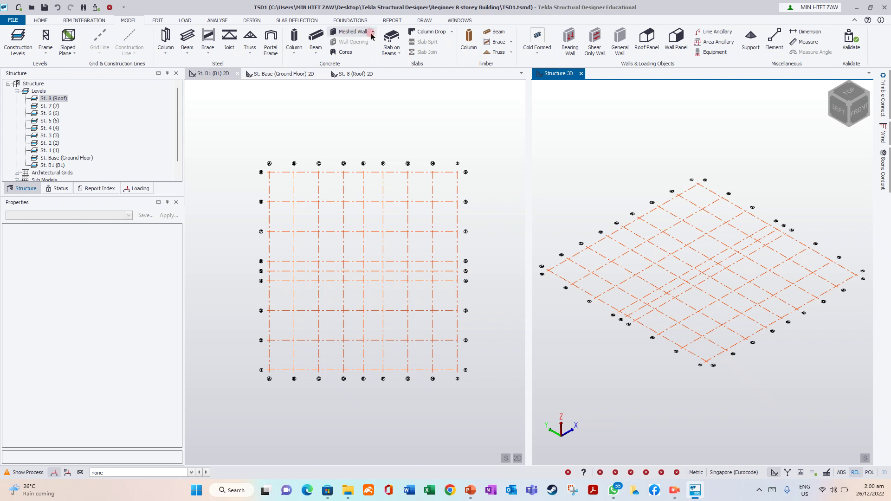
{"action": "left_click", "coordinate": [372, 33]}
{"action": "left_click", "coordinate": [355, 33]}
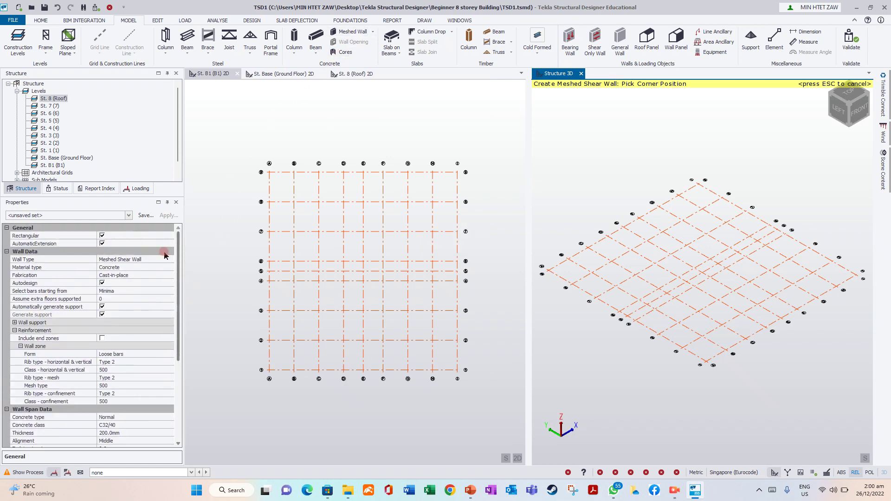
{"action": "left_click_drag", "start_coordinate": [179, 266], "coordinate": [165, 245]}
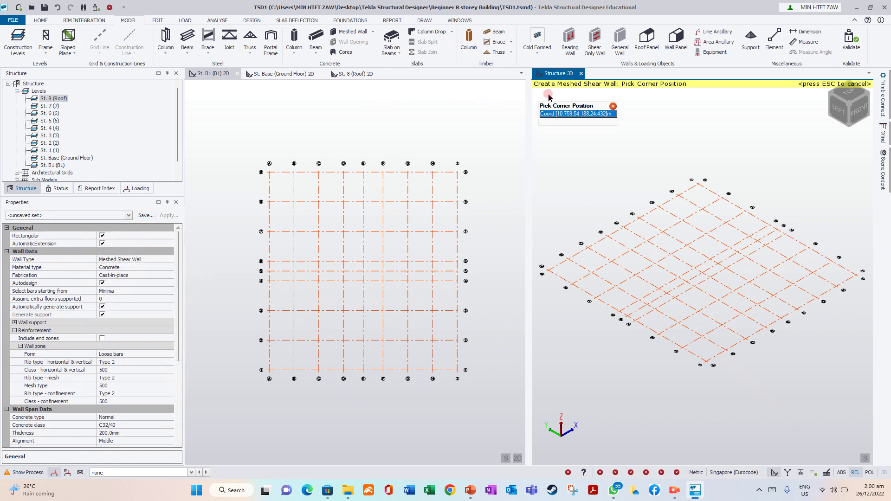
{"action": "key", "text": "Escape"}
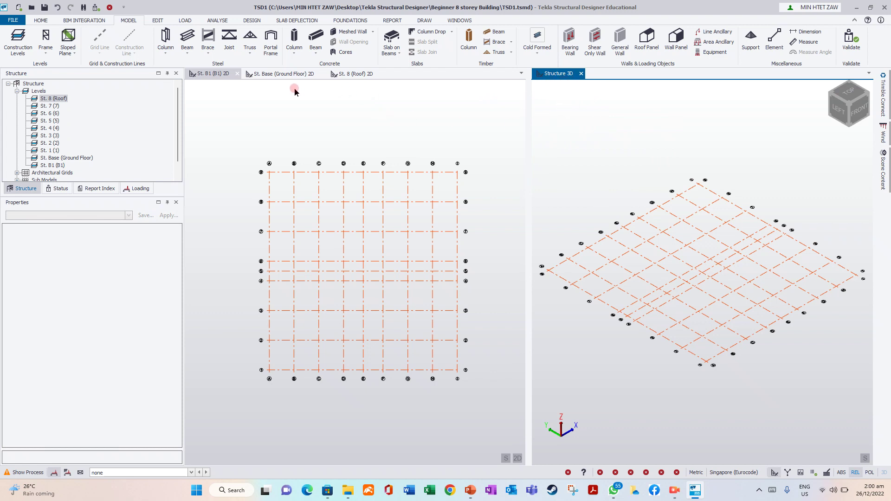
{"action": "left_click", "coordinate": [218, 75]}
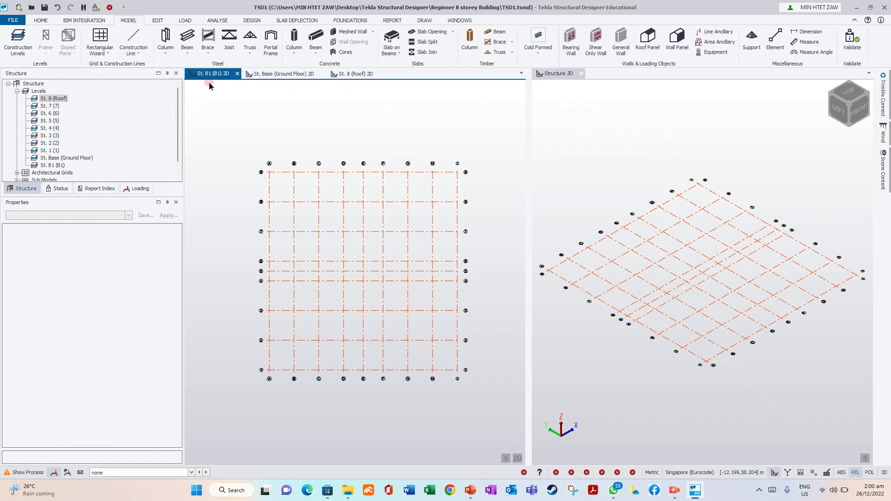
Start a meshed shear wall with base level St. B1 and top level St. 8 (Roof)
{"action": "left_click", "coordinate": [358, 33]}
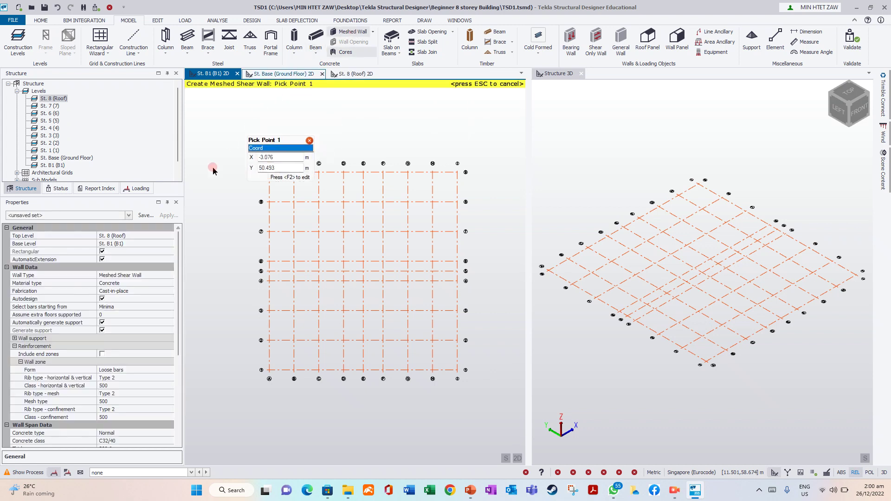
{"action": "scroll", "coordinate": [171, 263], "scroll_direction": "down", "scroll_amount": 1}
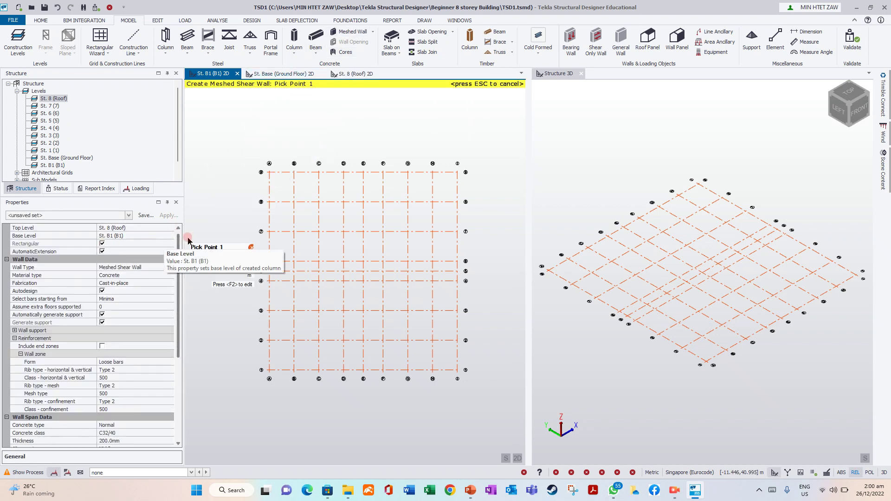
{"action": "scroll", "coordinate": [175, 230], "scroll_direction": "up", "scroll_amount": 1}
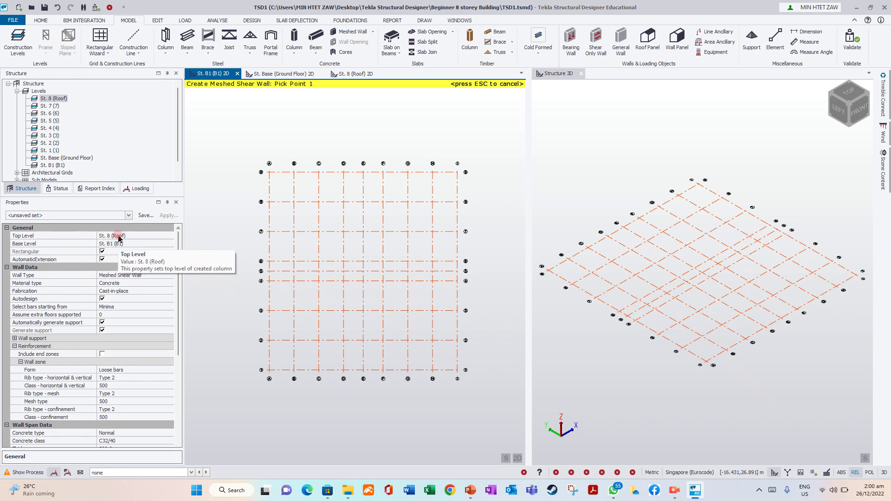
{"action": "left_click", "coordinate": [163, 236]}
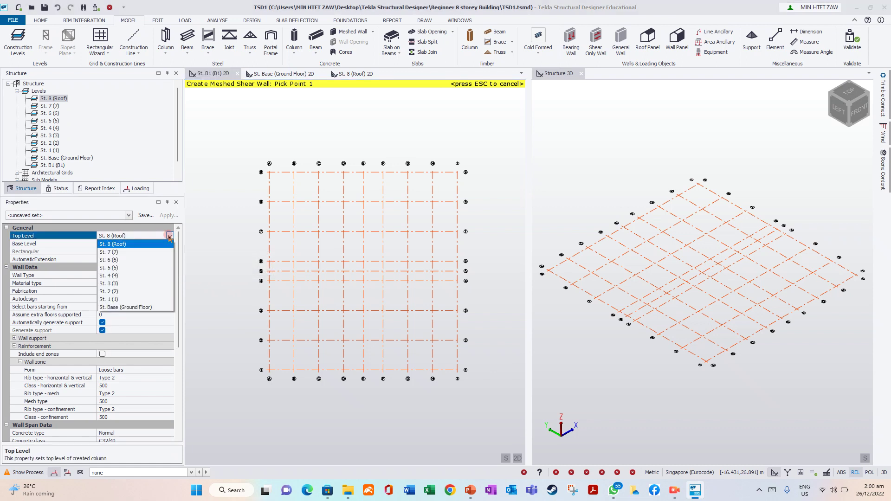
{"action": "left_click", "coordinate": [134, 251]}
{"action": "left_click", "coordinate": [171, 238]}
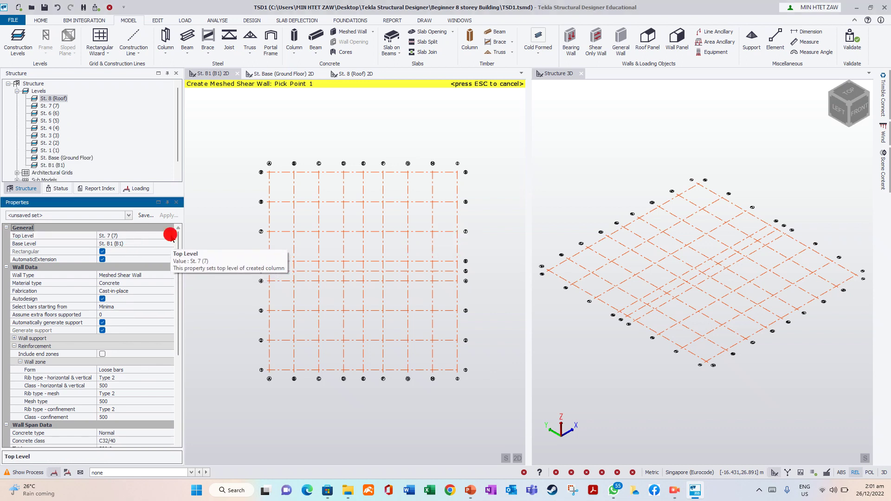
{"action": "left_click", "coordinate": [171, 236]}
{"action": "left_click", "coordinate": [169, 236]}
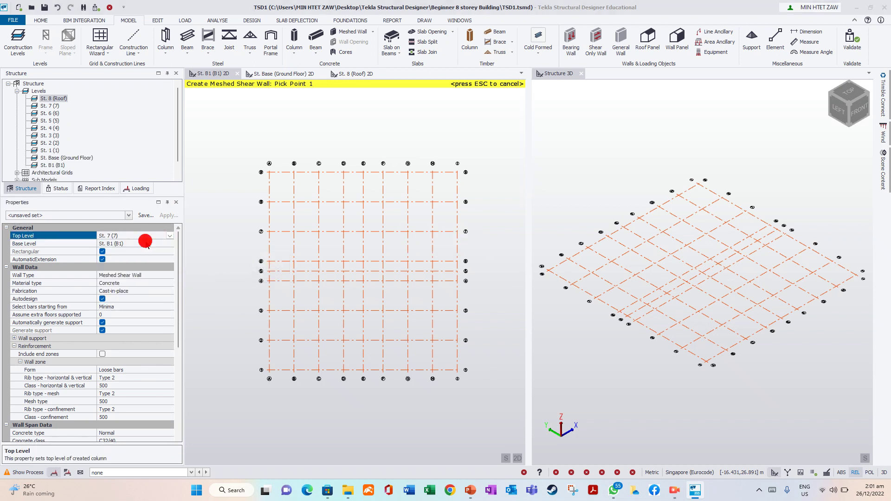
{"action": "left_click", "coordinate": [65, 255]}
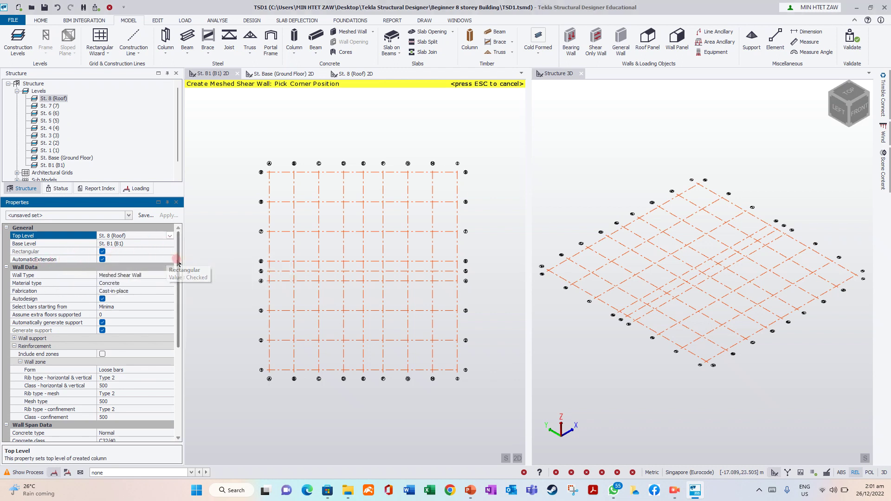
{"action": "scroll", "coordinate": [178, 262], "scroll_direction": "down", "scroll_amount": 1}
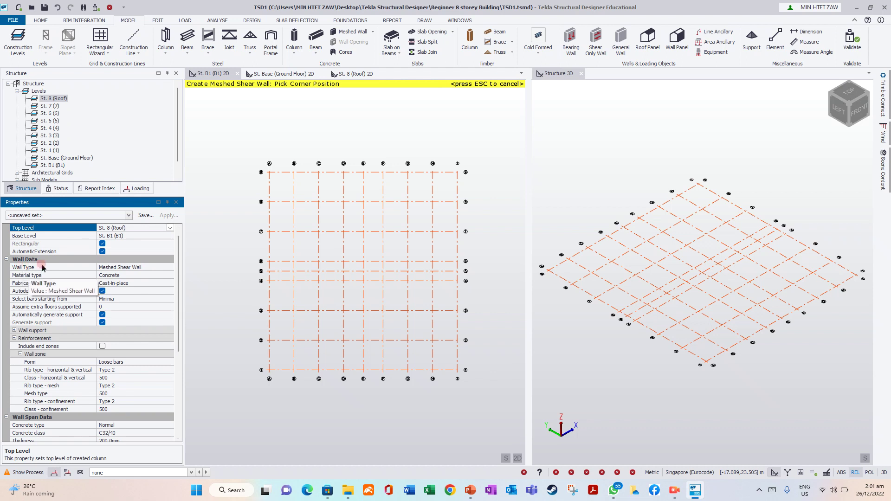
Keep the wall material as Concrete and its fabrication as Cast-in-place
{"action": "left_click", "coordinate": [139, 275]}
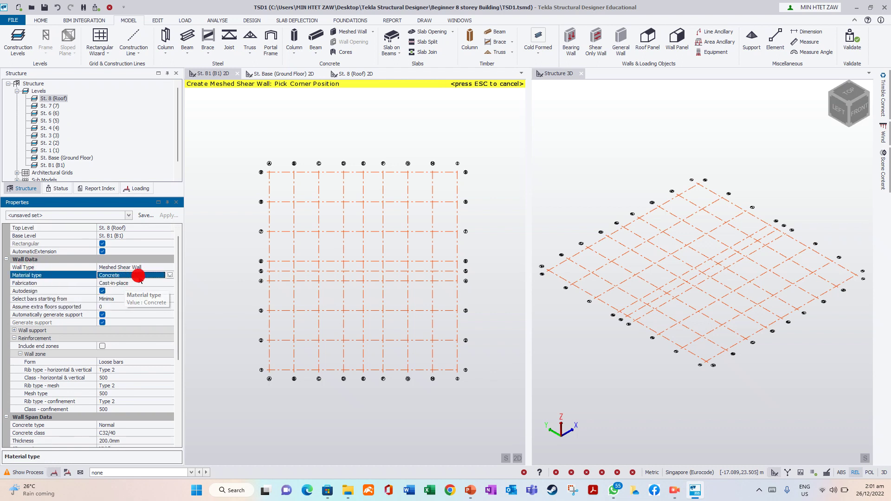
{"action": "left_click", "coordinate": [138, 276]}
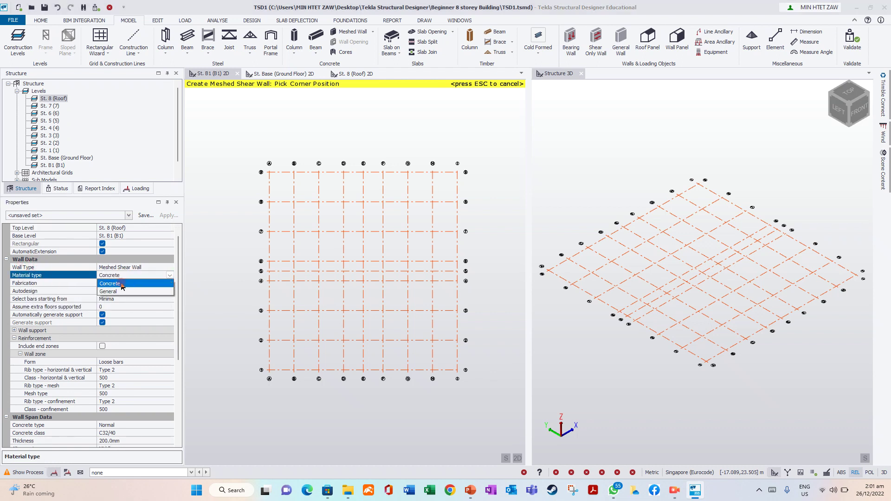
{"action": "left_click", "coordinate": [122, 284]}
{"action": "left_click", "coordinate": [168, 282]}
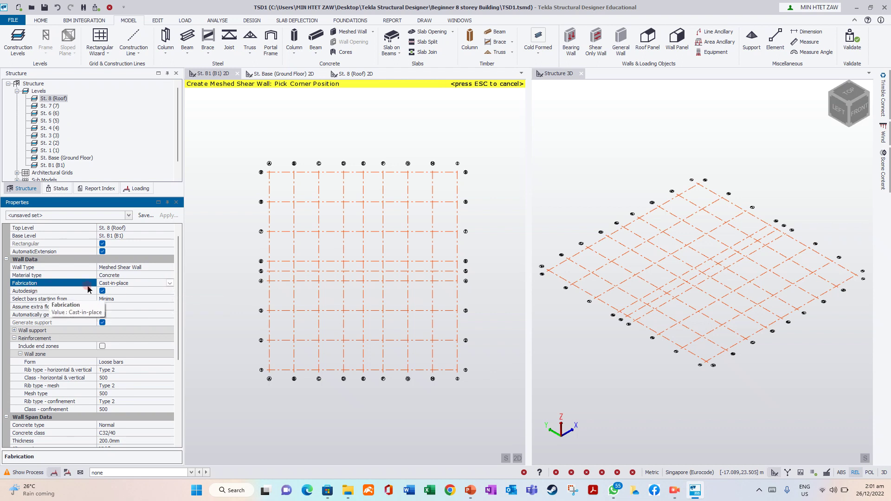
{"action": "left_click", "coordinate": [170, 283]}
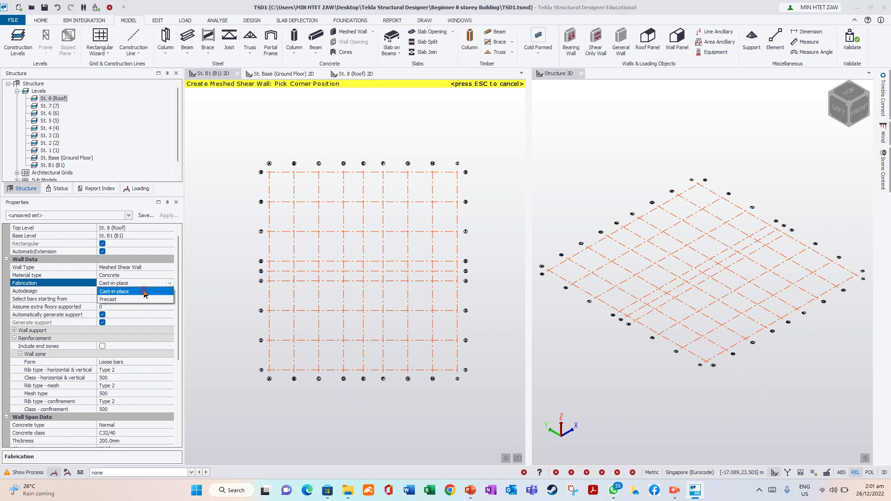
{"action": "left_click", "coordinate": [113, 300]}
{"action": "left_click", "coordinate": [169, 283]}
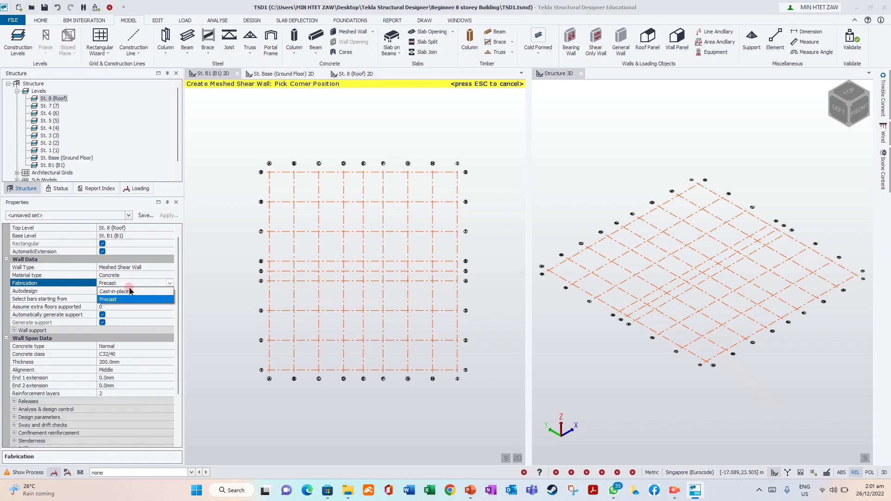
{"action": "left_click", "coordinate": [130, 291]}
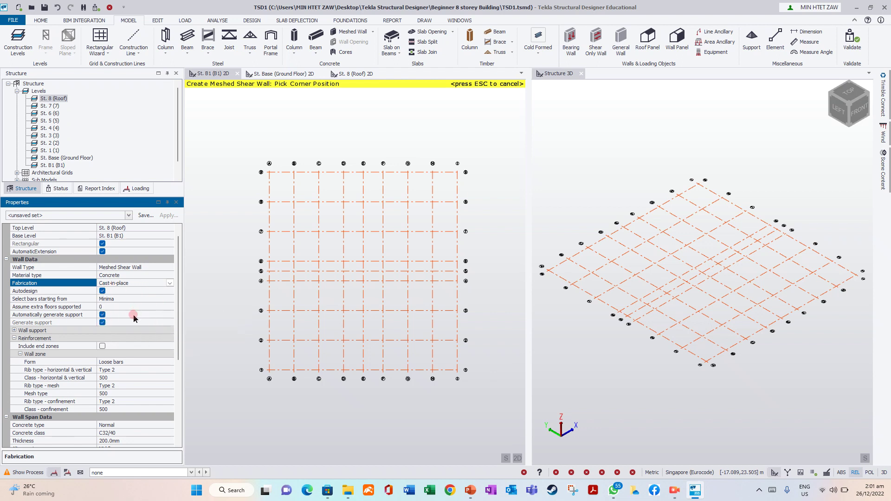
Expand Wall support to review the fixities: all fixed except My free
{"action": "left_click", "coordinate": [15, 331]}
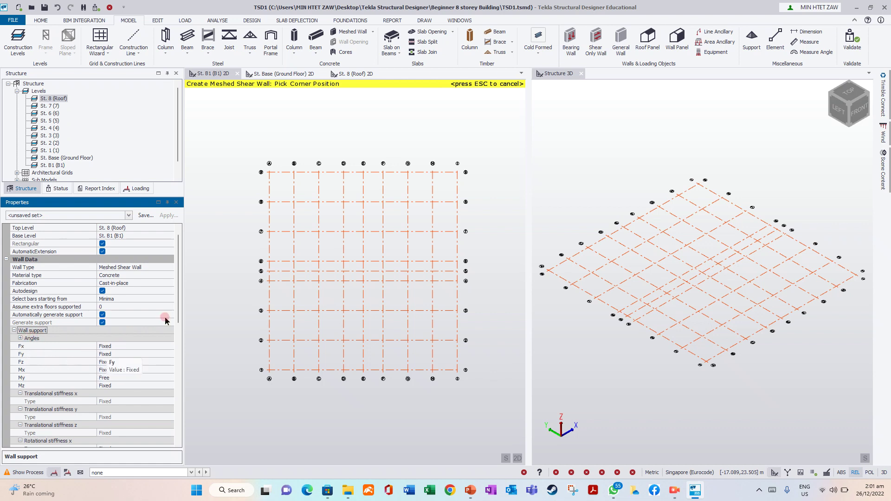
{"action": "left_click_drag", "start_coordinate": [178, 301], "coordinate": [180, 334]}
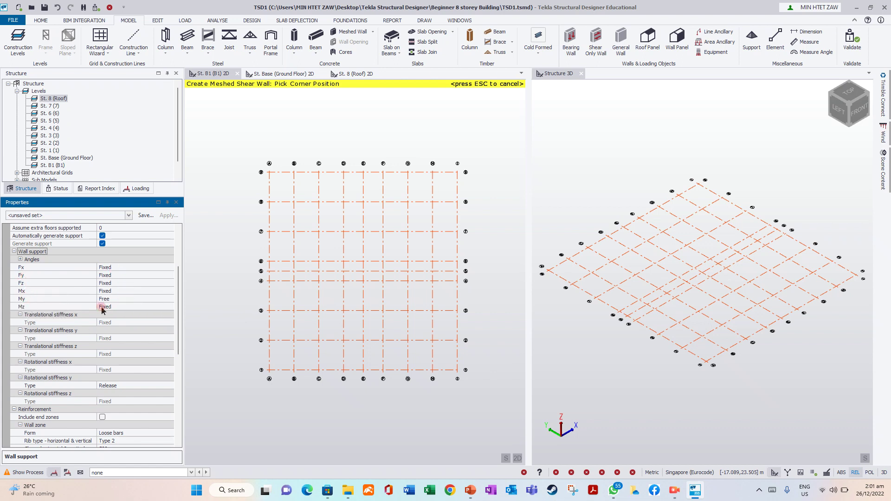
{"action": "left_click_drag", "start_coordinate": [180, 304], "coordinate": [175, 347]}
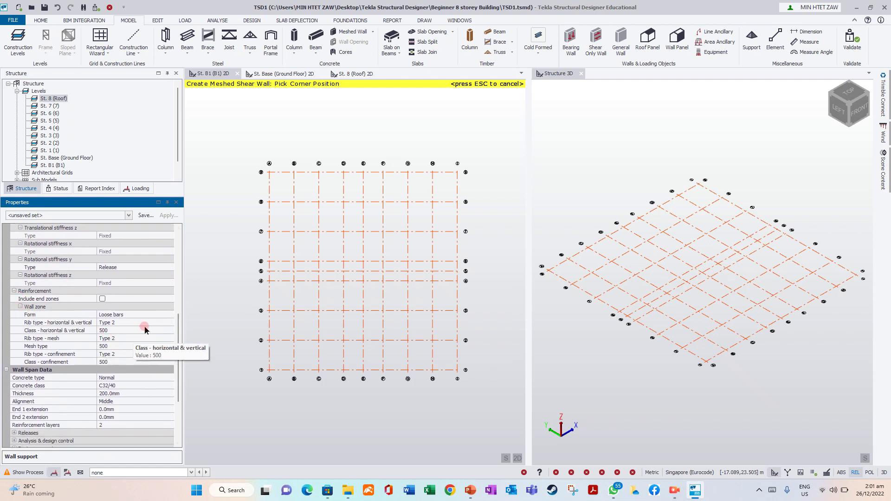
Set the wall-zone reinforcement Form to Loose bars
{"action": "scroll", "coordinate": [173, 344], "scroll_direction": "down", "scroll_amount": 1}
{"action": "scroll", "coordinate": [172, 351], "scroll_direction": "down", "scroll_amount": 1}
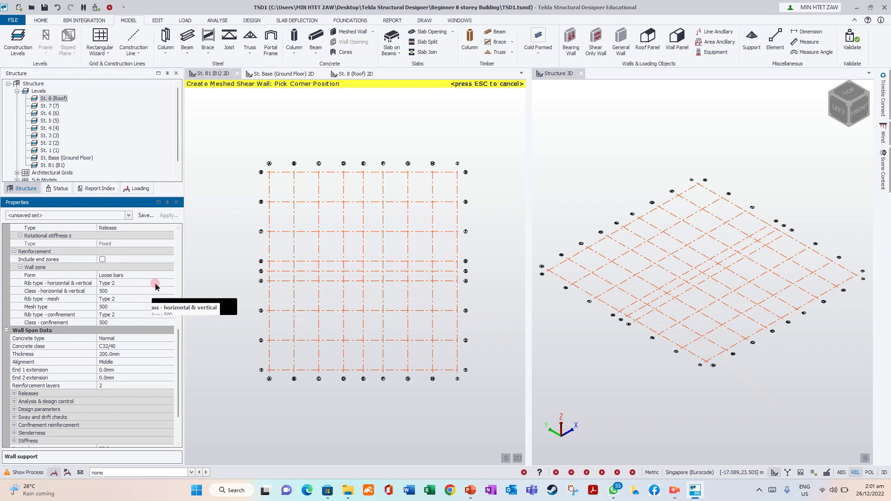
{"action": "left_click", "coordinate": [158, 283]}
{"action": "left_click", "coordinate": [170, 276]}
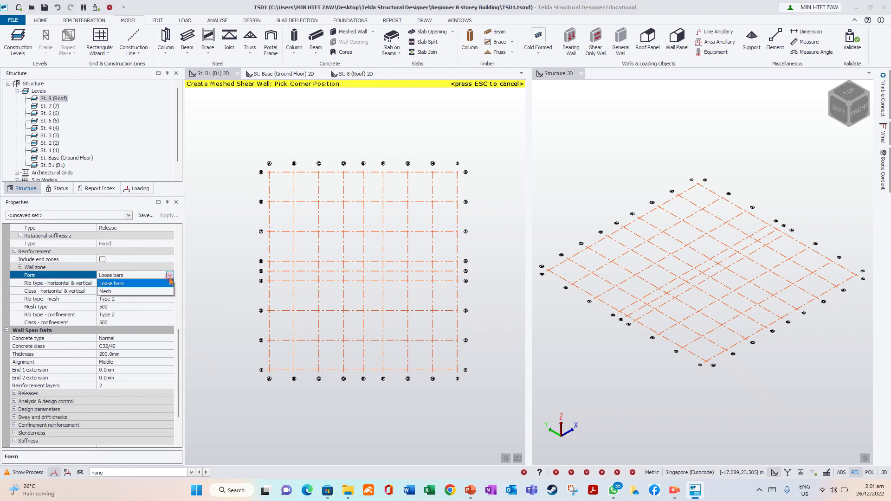
{"action": "left_click", "coordinate": [138, 292]}
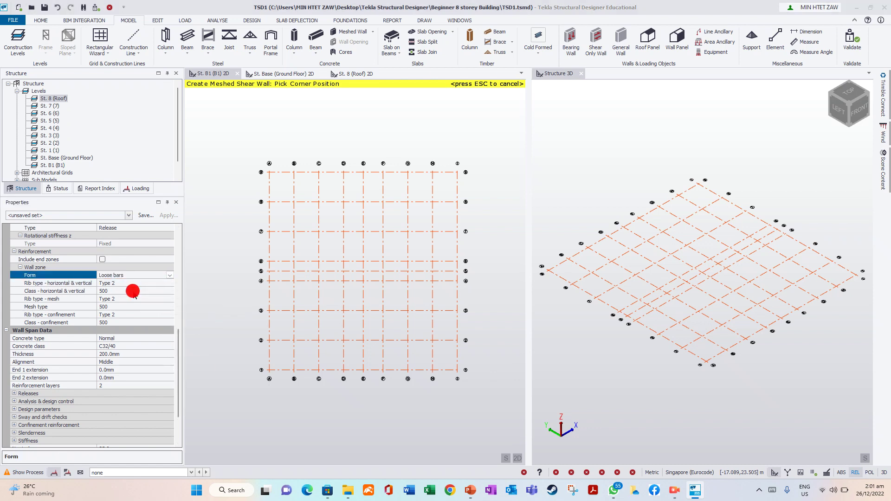
{"action": "left_click", "coordinate": [170, 276]}
{"action": "left_click", "coordinate": [142, 284]}
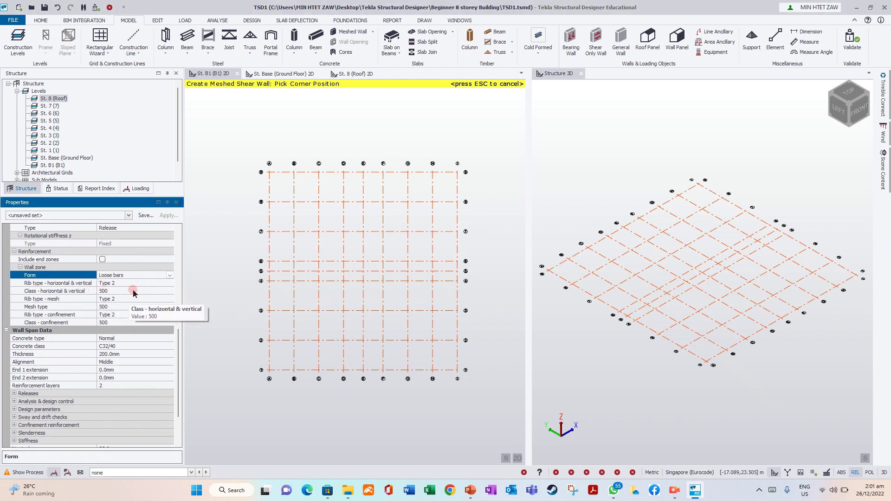
Keep horizontal & vertical bar class 500 and Type 2 rib type
{"action": "left_click", "coordinate": [134, 293]}
{"action": "left_click", "coordinate": [169, 292]}
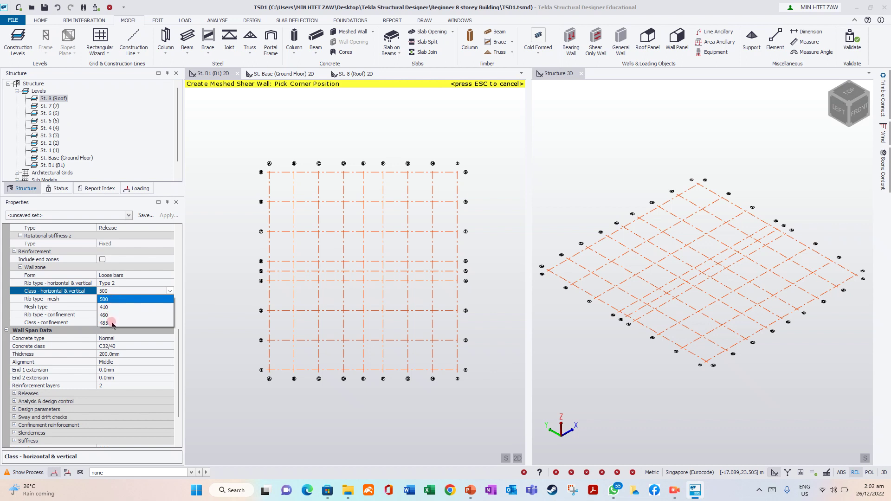
{"action": "left_click", "coordinate": [168, 291]}
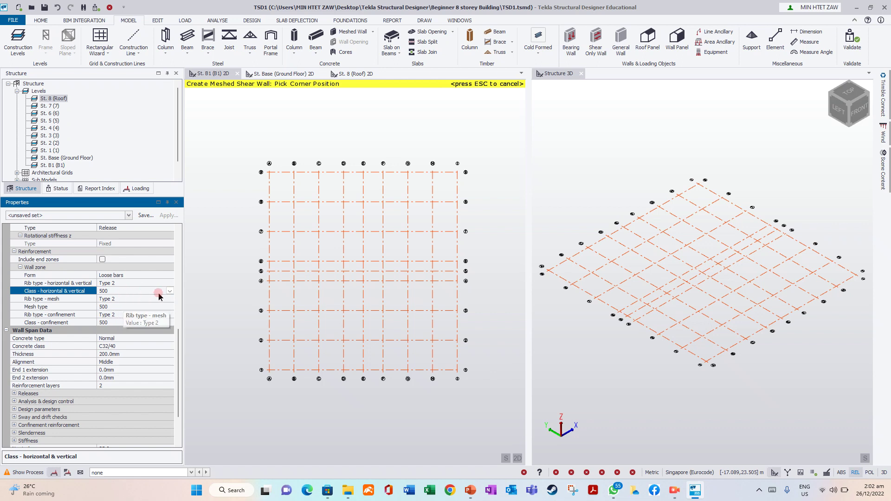
{"action": "left_click", "coordinate": [166, 299]}
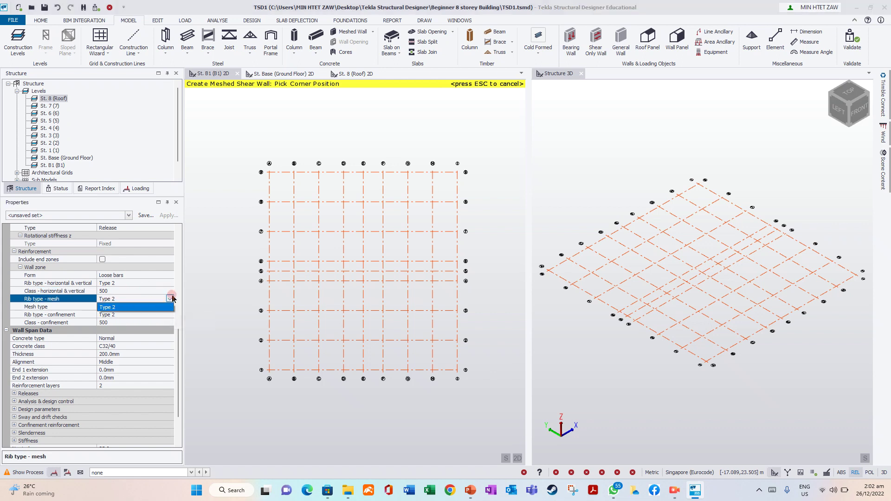
{"action": "left_click", "coordinate": [171, 298]}
{"action": "left_click_drag", "start_coordinate": [182, 340], "coordinate": [180, 345]}
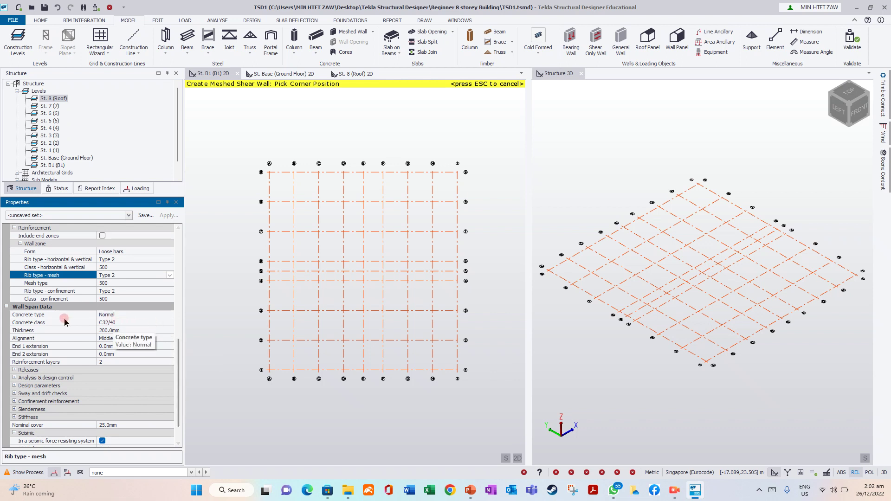
Keep Normal concrete type and set the concrete class to C40/50
{"action": "left_click", "coordinate": [166, 315]}
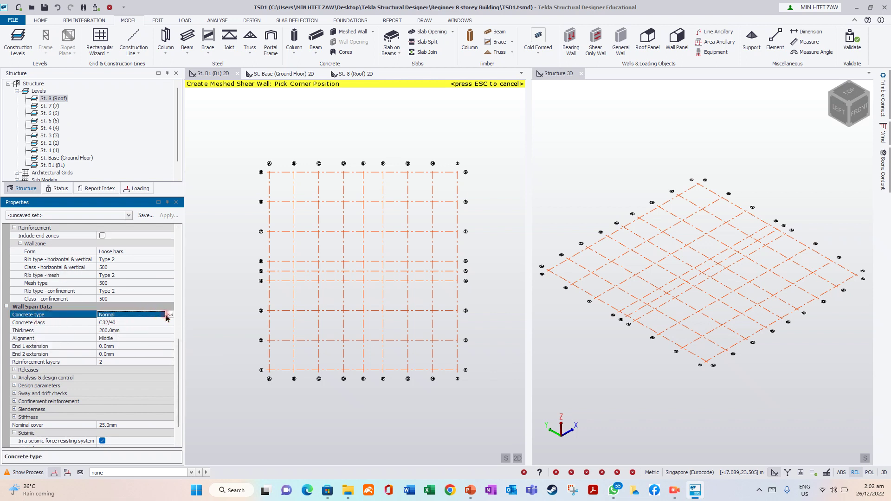
{"action": "left_click", "coordinate": [167, 315]}
{"action": "left_click", "coordinate": [135, 331]}
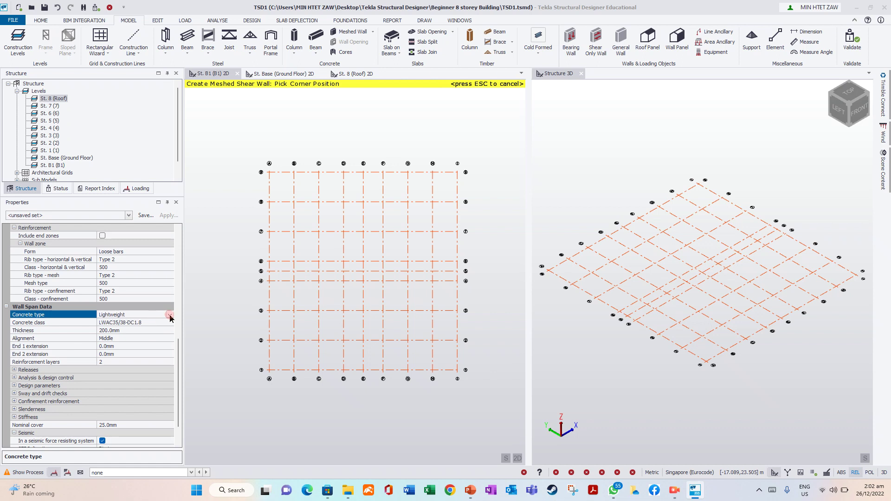
{"action": "left_click", "coordinate": [170, 315]}
{"action": "left_click", "coordinate": [131, 324]}
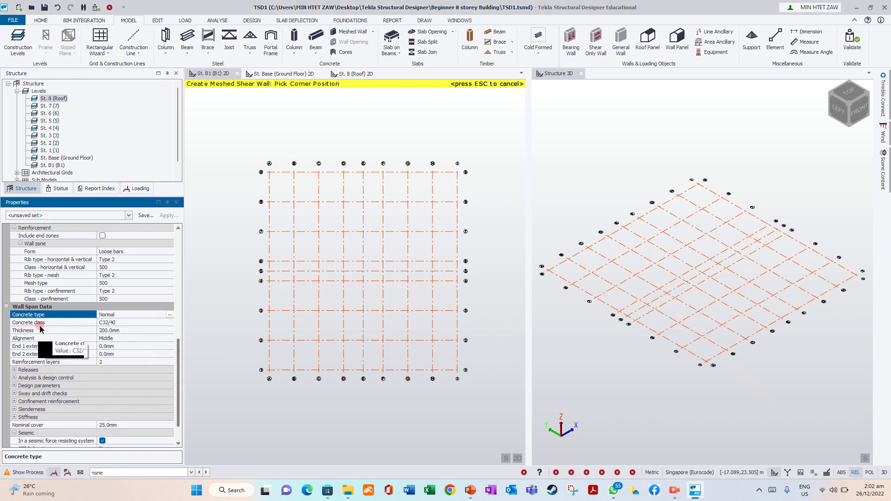
{"action": "left_click", "coordinate": [167, 323]}
{"action": "left_click", "coordinate": [170, 322]}
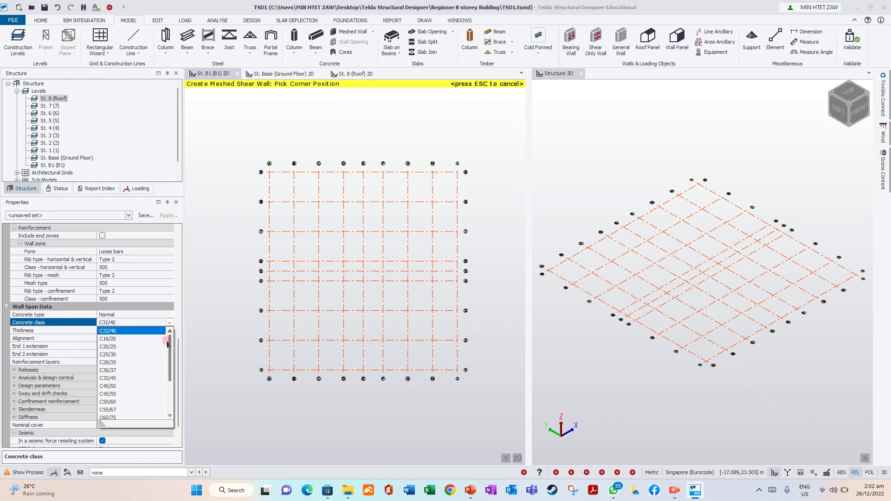
{"action": "left_click_drag", "start_coordinate": [168, 344], "coordinate": [170, 357]}
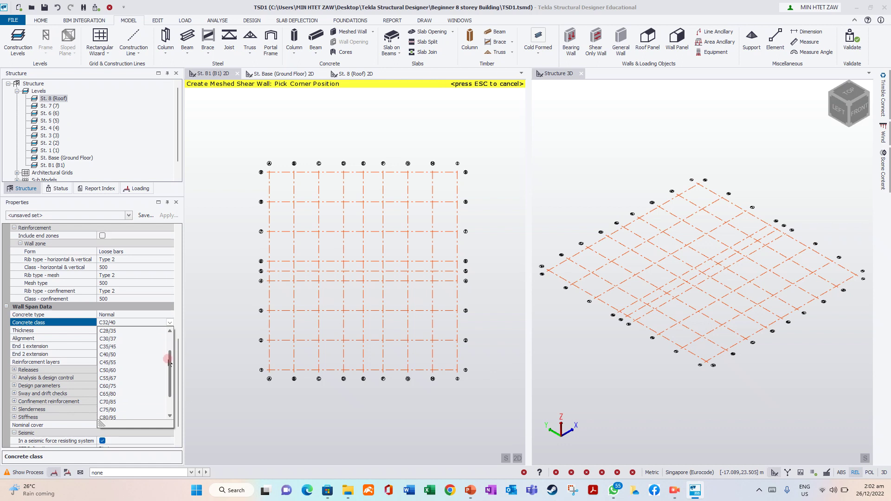
{"action": "left_click", "coordinate": [112, 354]}
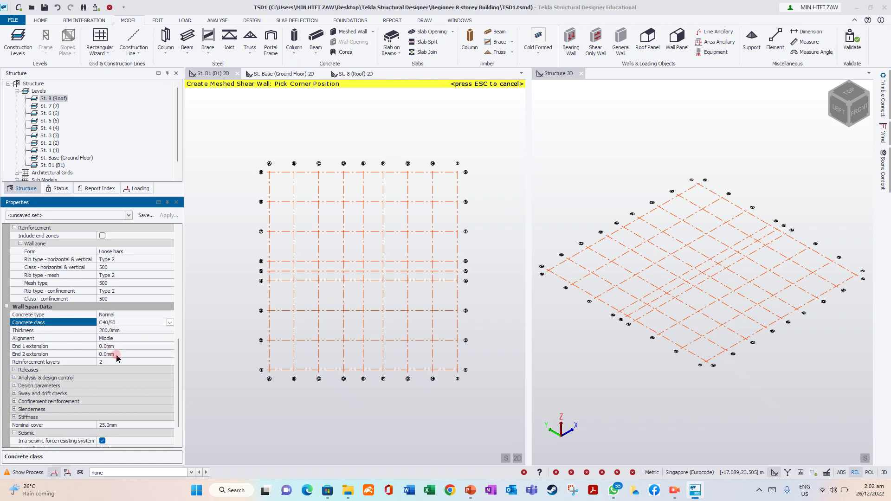
Begin entering a new wall thickness of 250
{"action": "left_click", "coordinate": [159, 332]}
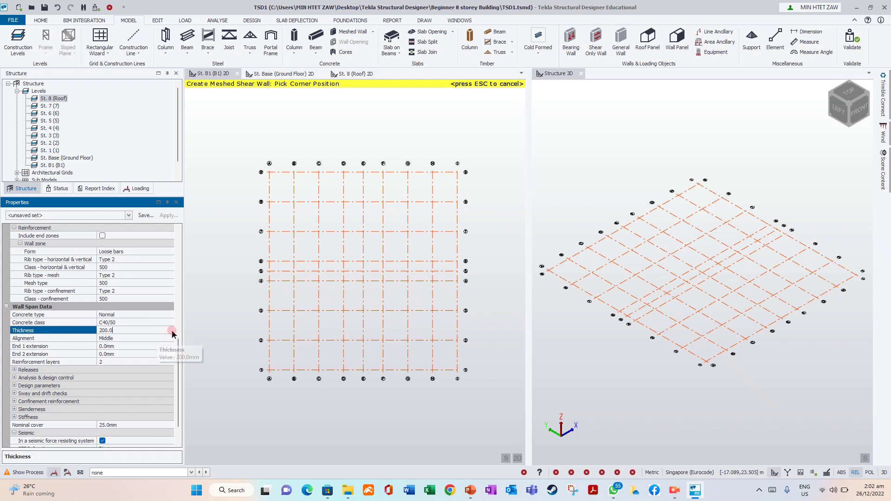
{"action": "left_click", "coordinate": [135, 329]}
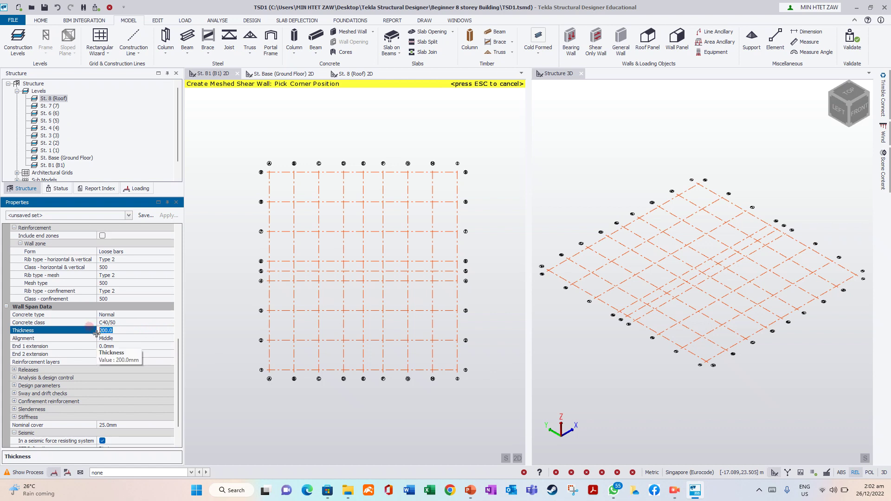
{"action": "type", "text": "250"}
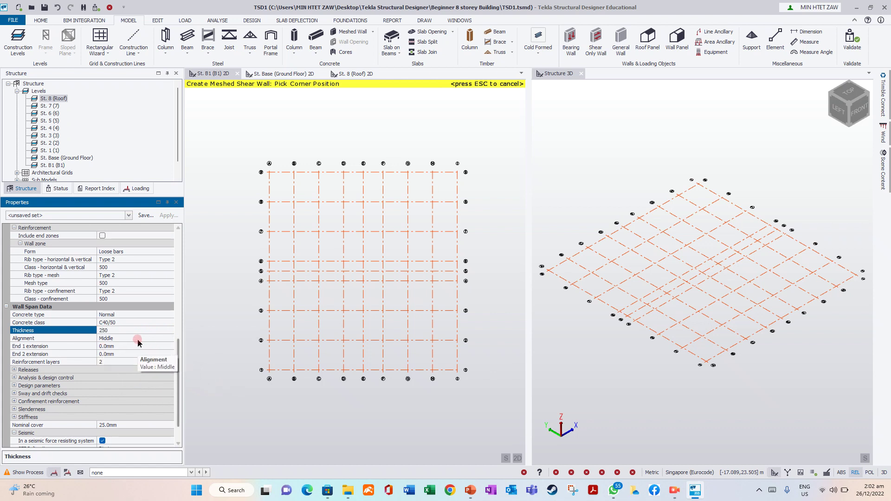
Commit the 250 mm thickness and keep the wall alignment at Middle
{"action": "left_click", "coordinate": [135, 338]}
{"action": "left_click", "coordinate": [164, 337]}
{"action": "left_click", "coordinate": [170, 338]}
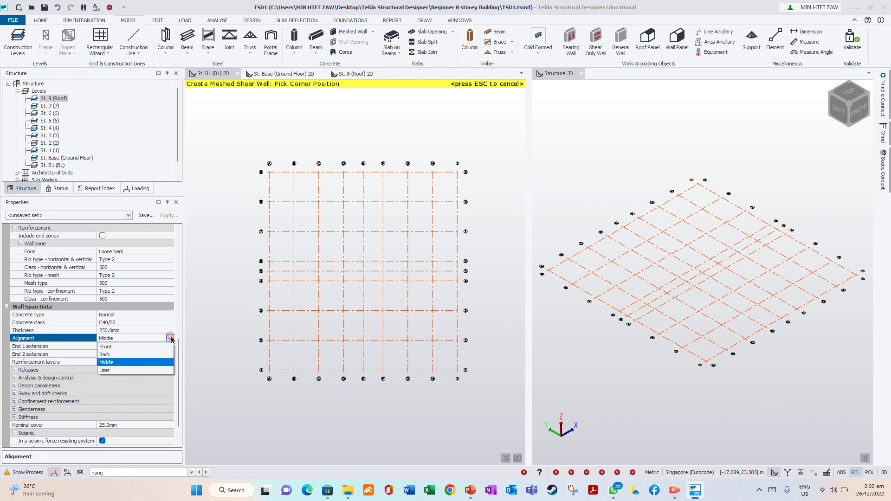
{"action": "left_click", "coordinate": [105, 354]}
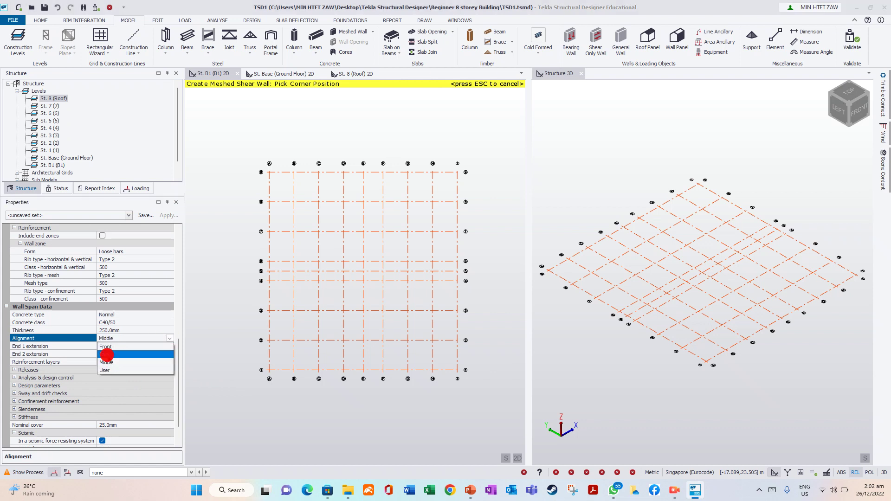
{"action": "left_click", "coordinate": [170, 338]}
{"action": "left_click", "coordinate": [119, 347]}
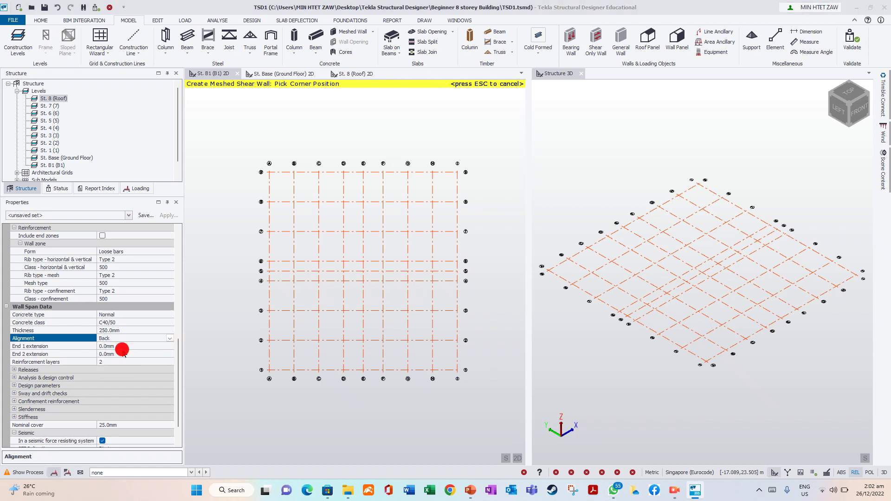
{"action": "left_click", "coordinate": [169, 339]}
{"action": "left_click", "coordinate": [107, 363]}
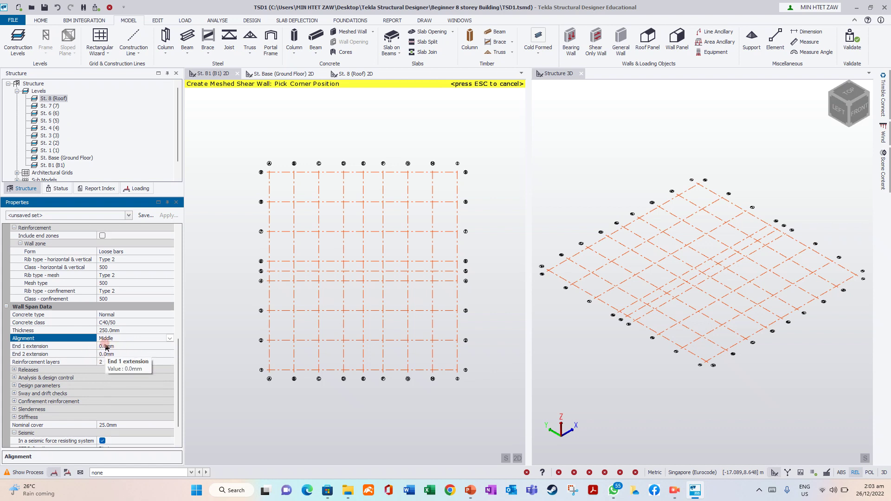
Leave the reinforcement layers at 2
{"action": "left_click", "coordinate": [127, 362]}
{"action": "left_click", "coordinate": [170, 362]}
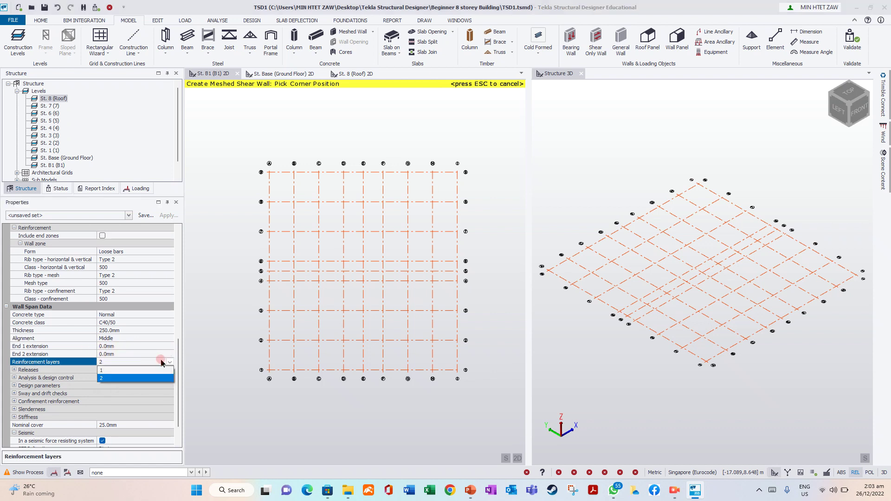
{"action": "left_click", "coordinate": [163, 365]}
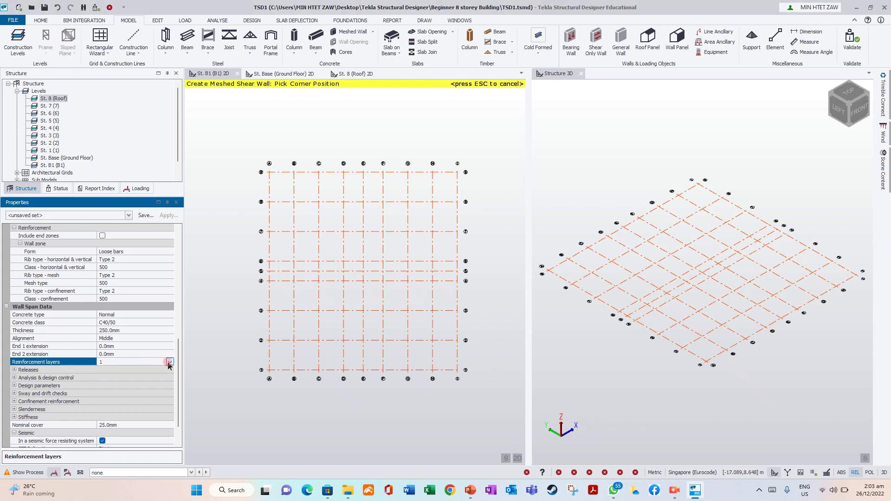
{"action": "left_click", "coordinate": [170, 362]}
{"action": "left_click", "coordinate": [131, 377]}
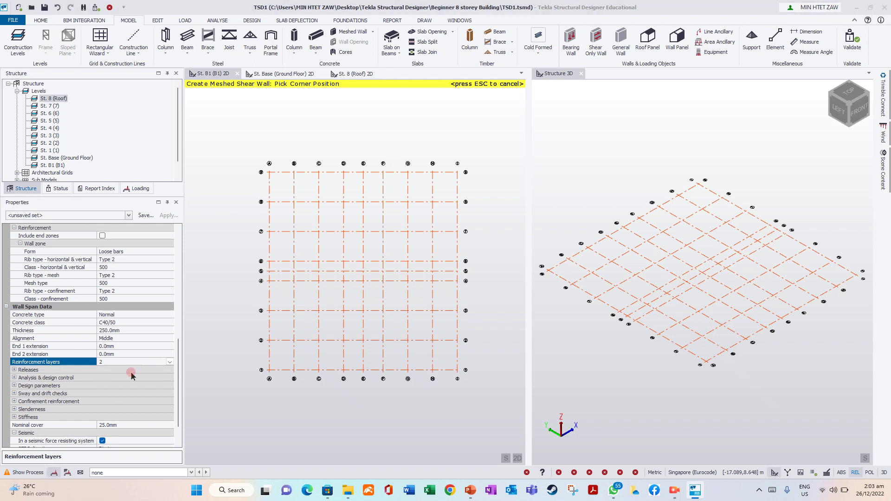
{"action": "left_click", "coordinate": [170, 362]}
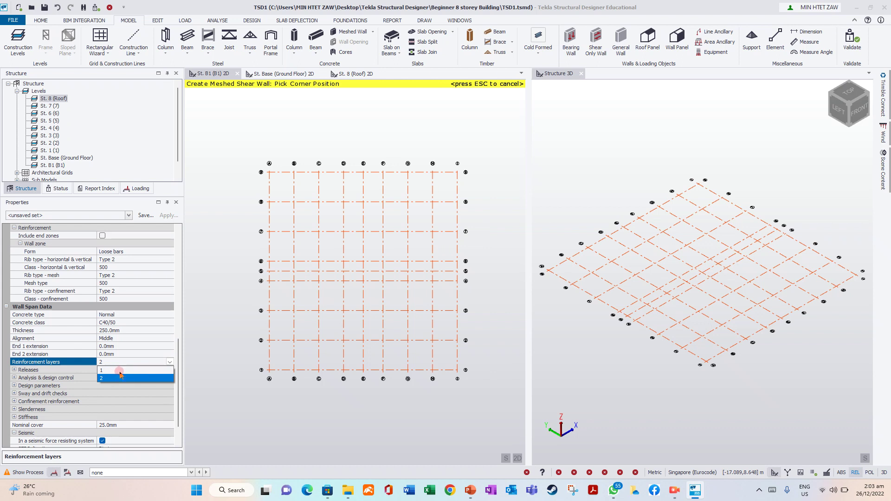
{"action": "left_click", "coordinate": [108, 379]}
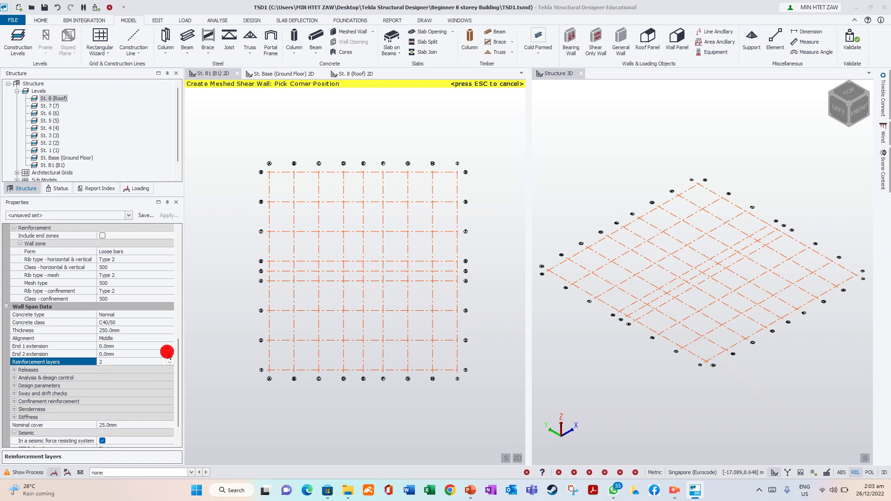
Expand the Releases, design control, sway/drift and confinement groups, and set nominal cover to 30 mm
{"action": "scroll", "coordinate": [178, 365], "scroll_direction": "down", "scroll_amount": 1}
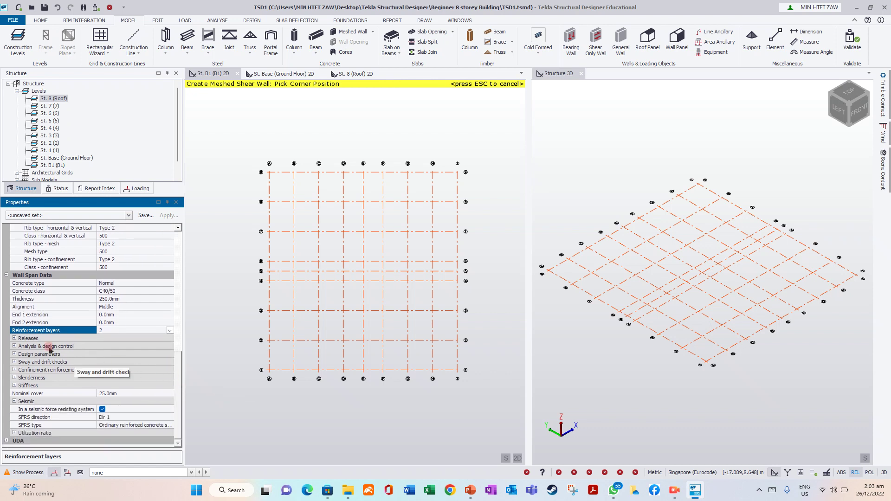
{"action": "double_click", "coordinate": [115, 339]}
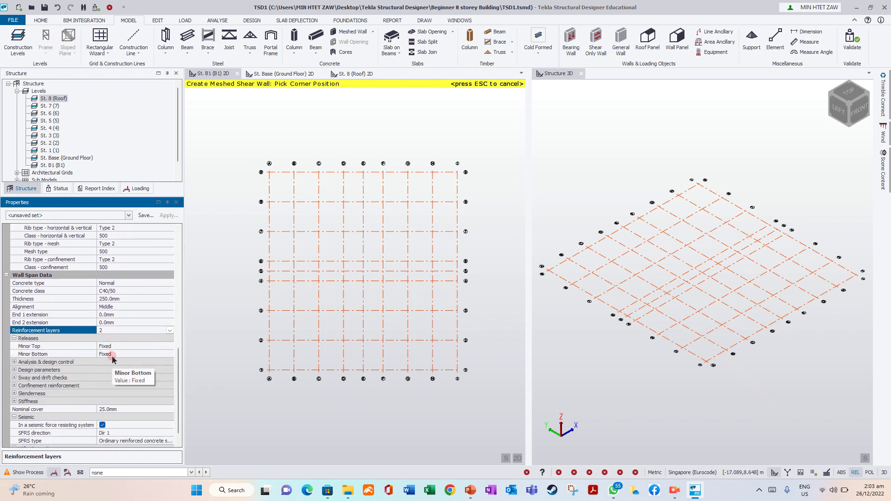
{"action": "left_click", "coordinate": [14, 362]}
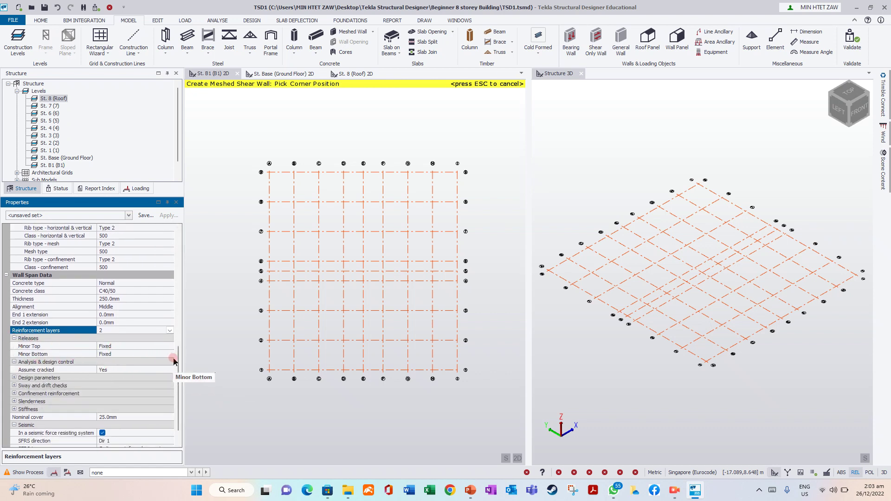
{"action": "scroll", "coordinate": [179, 368], "scroll_direction": "down", "scroll_amount": 1}
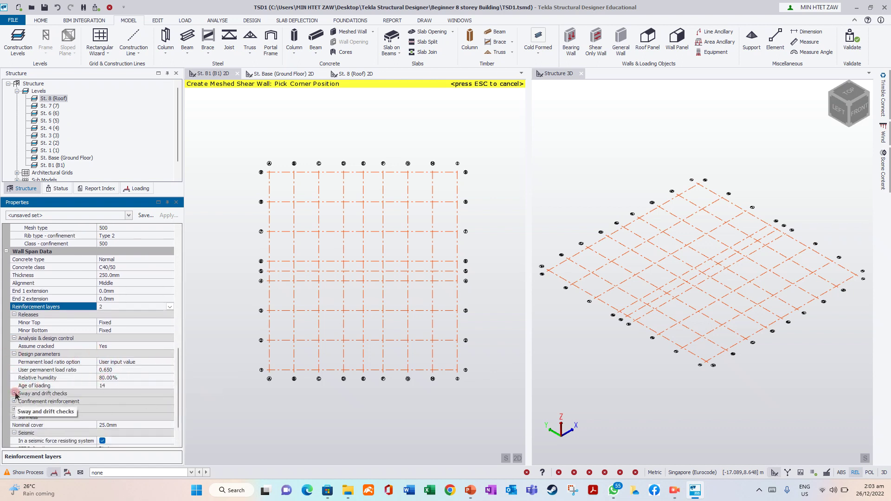
{"action": "left_click", "coordinate": [14, 394]}
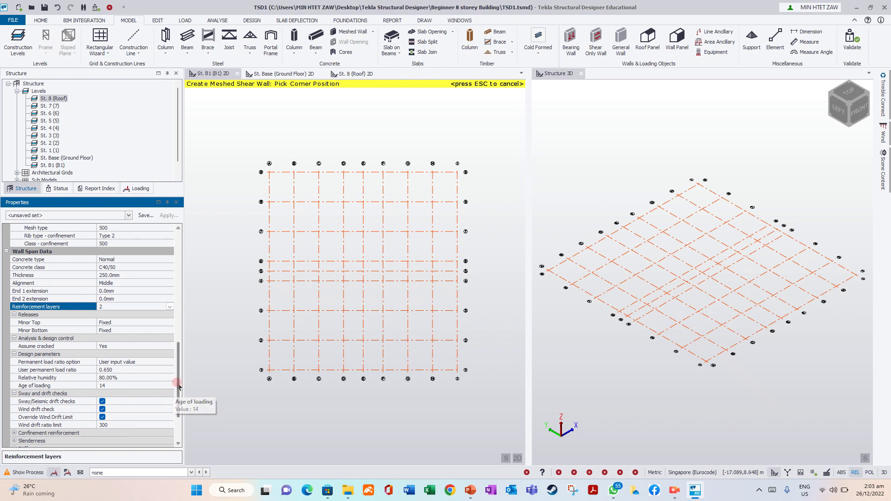
{"action": "scroll", "coordinate": [169, 404], "scroll_direction": "down", "scroll_amount": 2}
{"action": "left_click", "coordinate": [14, 378]}
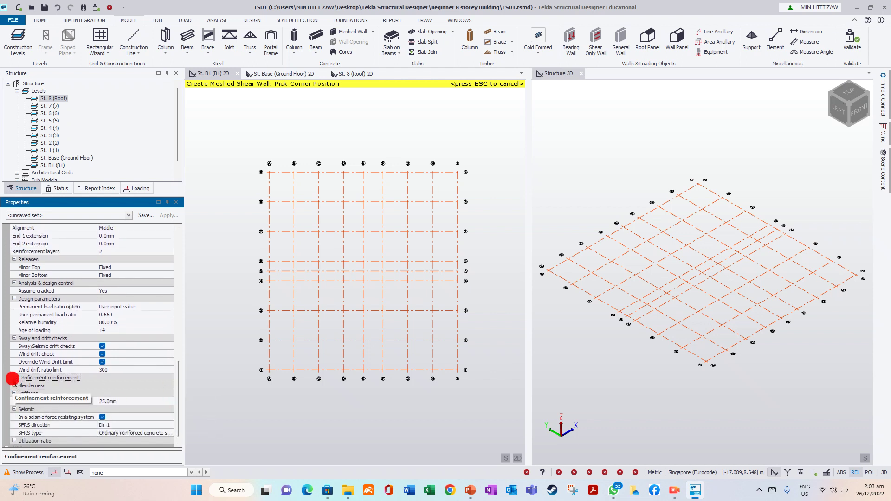
{"action": "left_click", "coordinate": [14, 378]}
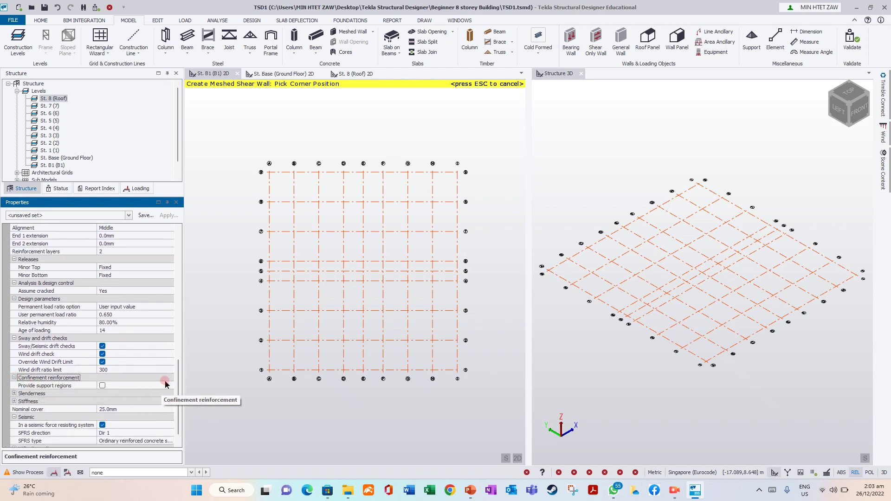
{"action": "scroll", "coordinate": [175, 396], "scroll_direction": "down", "scroll_amount": 1}
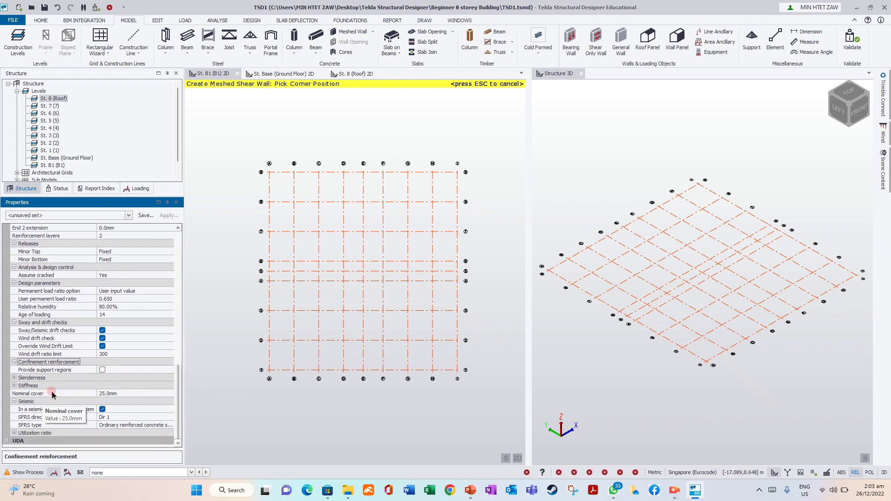
{"action": "left_click", "coordinate": [119, 395]}
{"action": "type", "text": "30"}
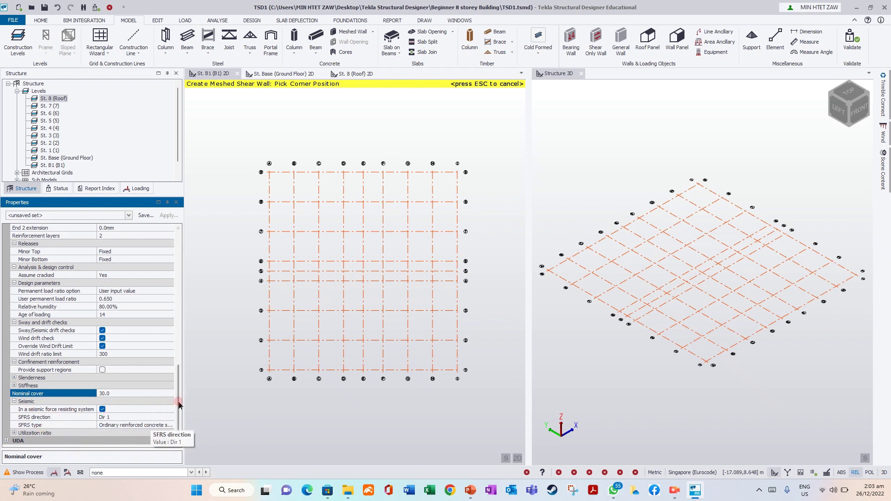
{"action": "left_click_drag", "start_coordinate": [180, 405], "coordinate": [179, 256]}
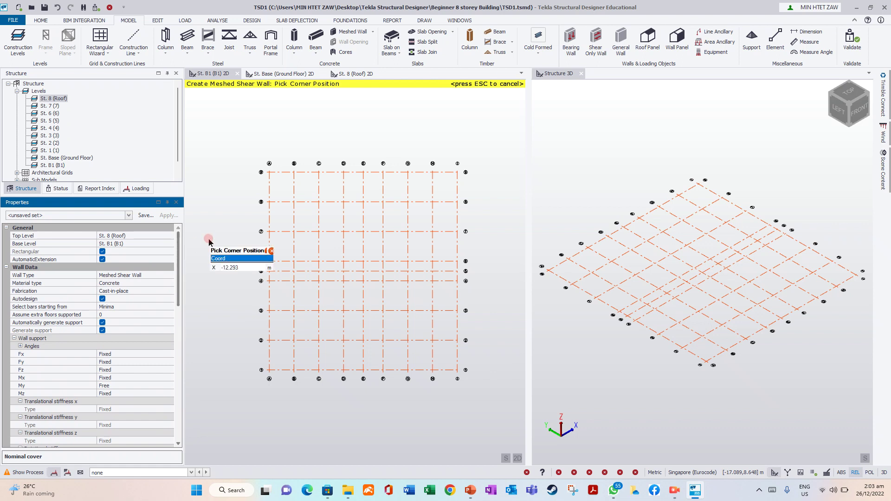
Save the settings as property set 'Cast-in-place Concrete Wall 250mm' under Cast-in-place Concrete Walls
{"action": "left_click", "coordinate": [146, 216]}
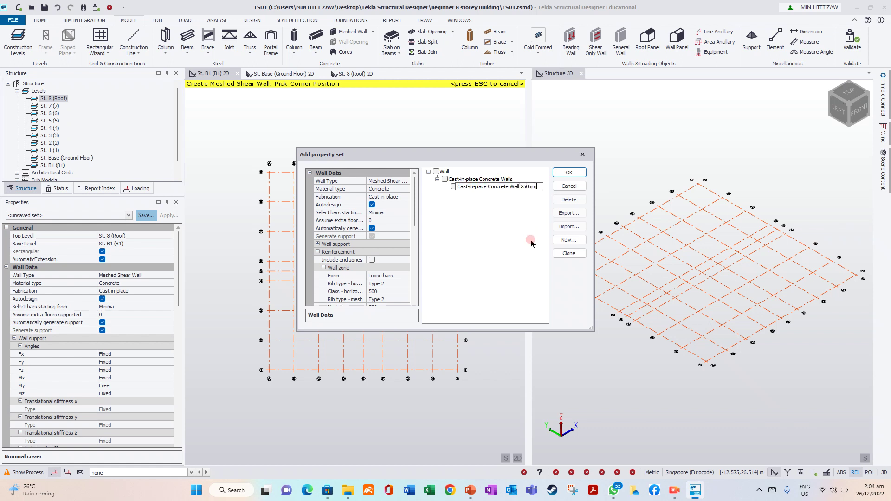
{"action": "left_click", "coordinate": [579, 173]}
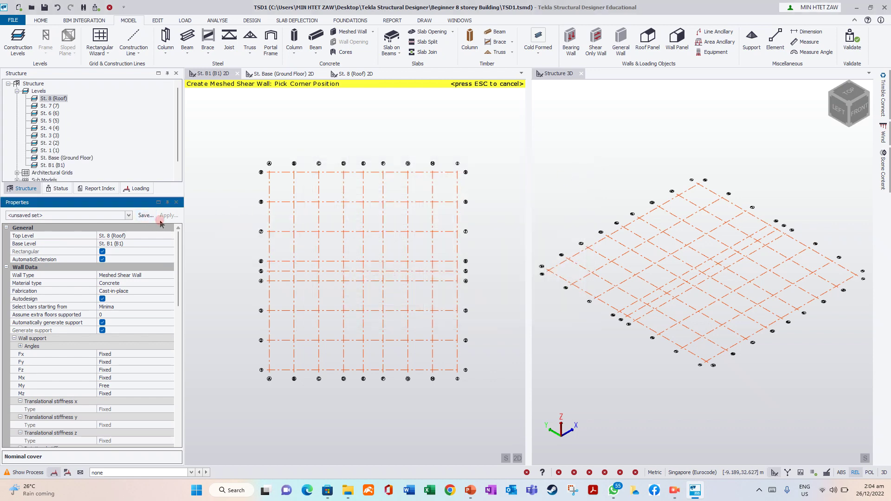
Draw walls E/4–D/4, D/4–D/6 and D/6–E/6, then start another wall near grid D/5
{"action": "scroll", "coordinate": [344, 288], "scroll_direction": "up", "scroll_amount": 2}
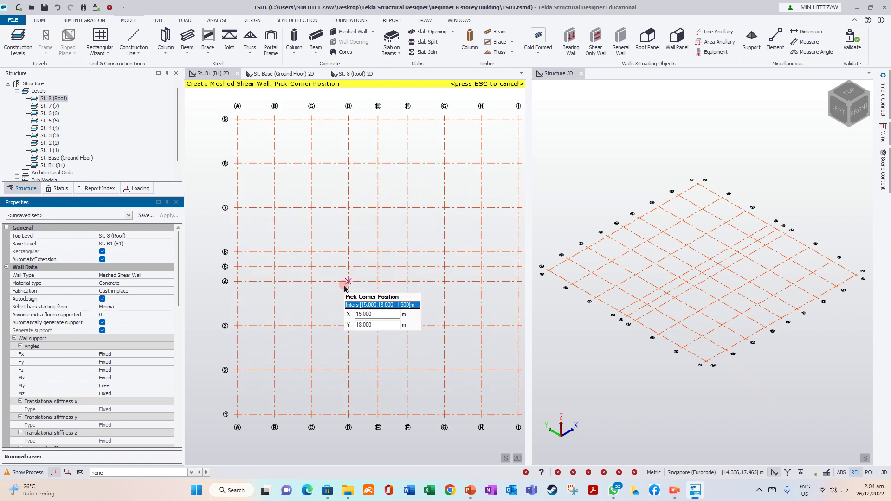
{"action": "scroll", "coordinate": [309, 285], "scroll_direction": "down", "scroll_amount": 1}
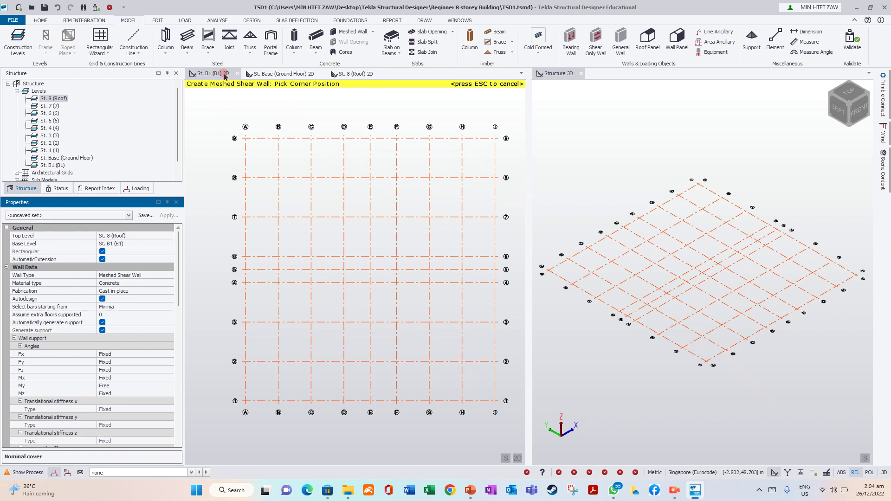
{"action": "left_click", "coordinate": [370, 282]}
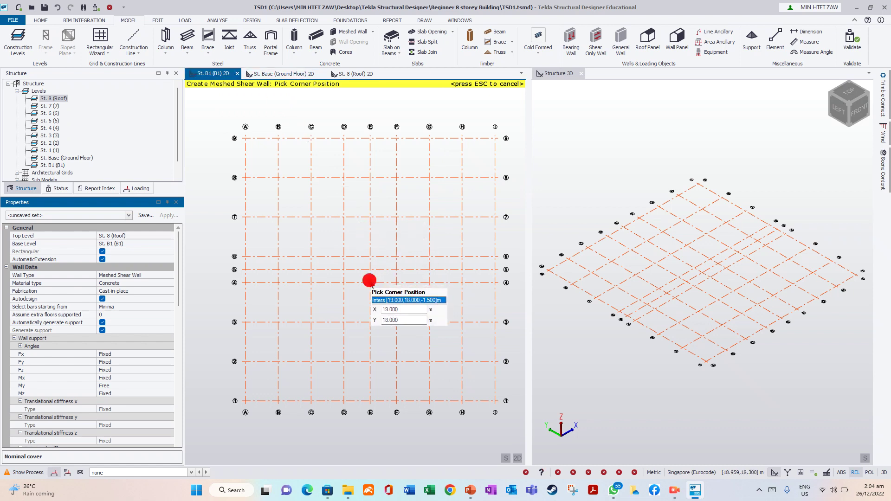
{"action": "left_click", "coordinate": [344, 283]}
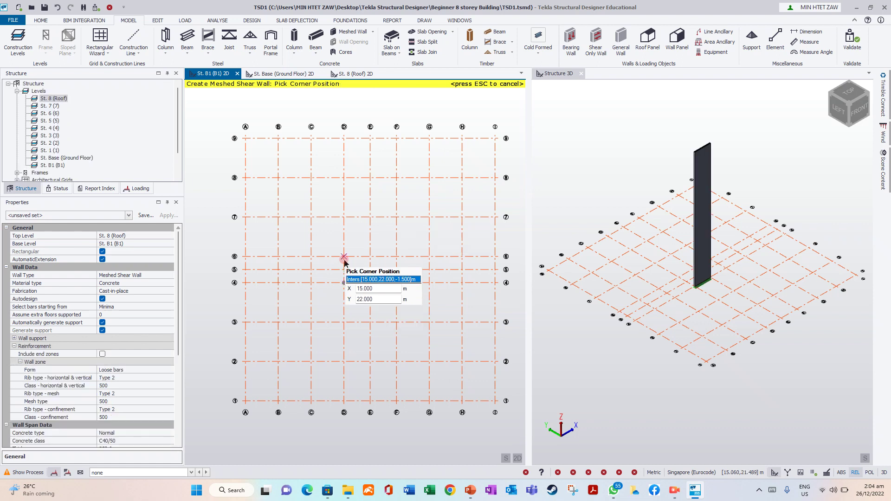
{"action": "left_click", "coordinate": [344, 282]}
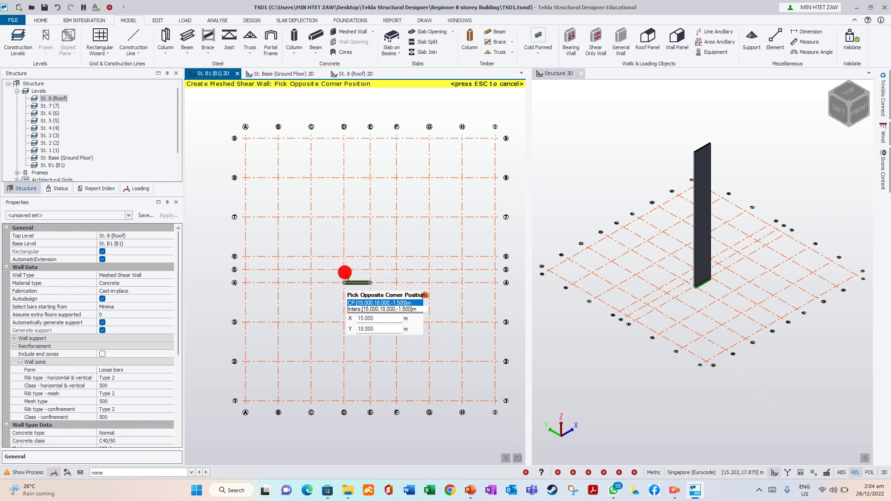
{"action": "left_click", "coordinate": [344, 257]}
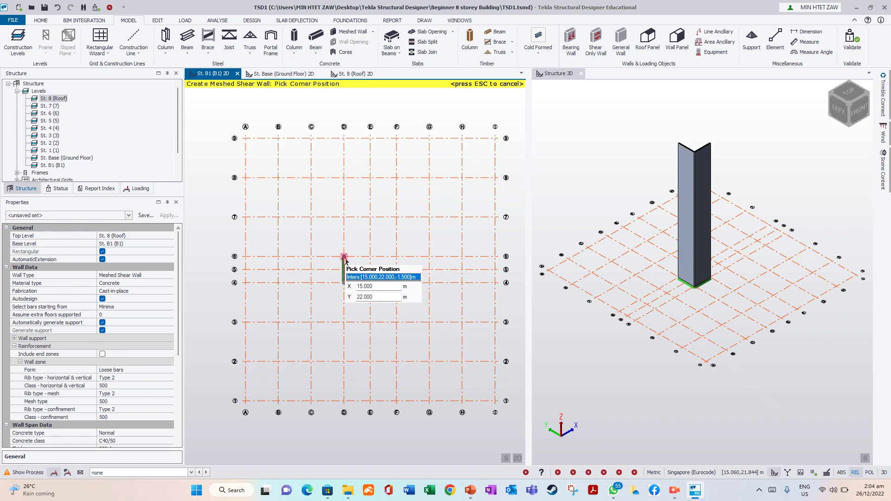
{"action": "left_click", "coordinate": [345, 257]}
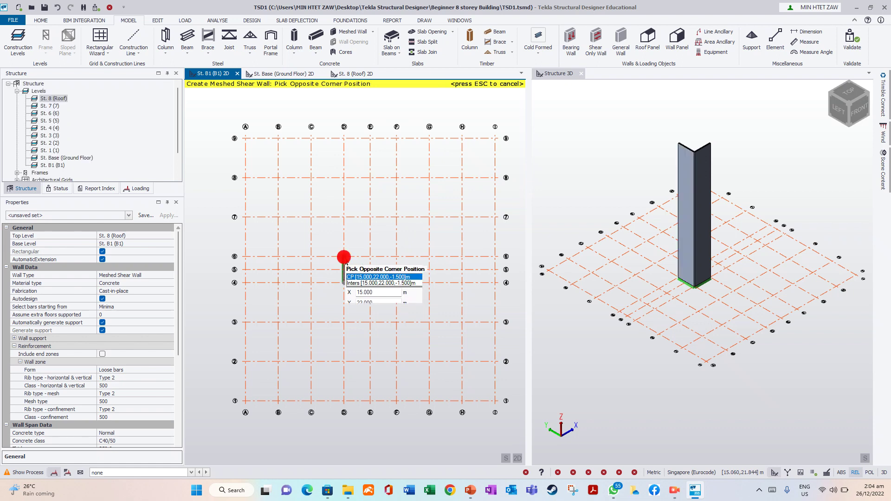
{"action": "left_click", "coordinate": [374, 259]}
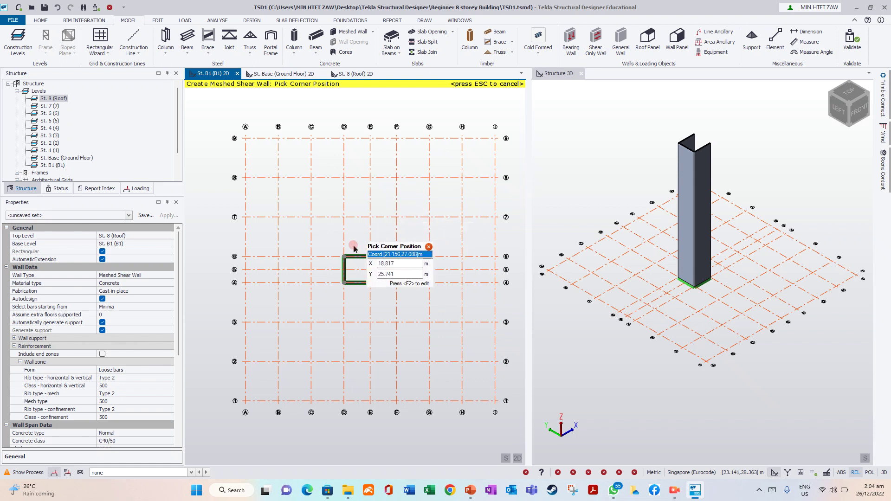
{"action": "left_click", "coordinate": [345, 271]}
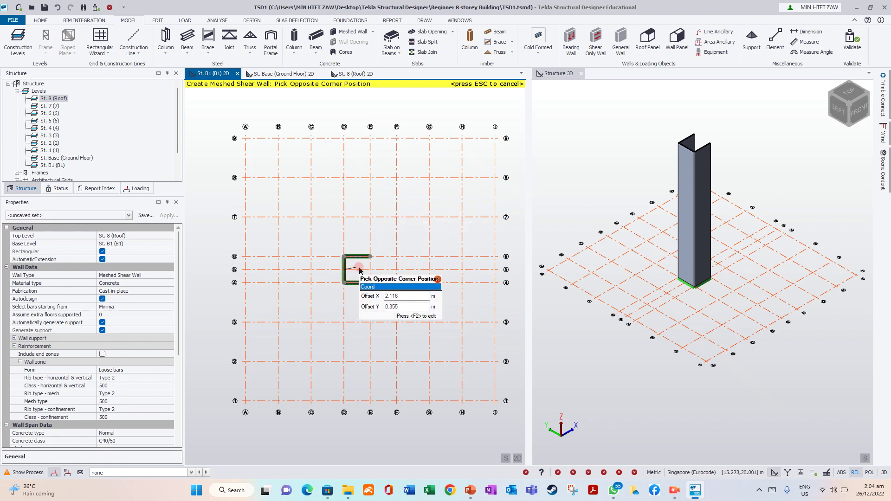
{"action": "left_click", "coordinate": [370, 269]}
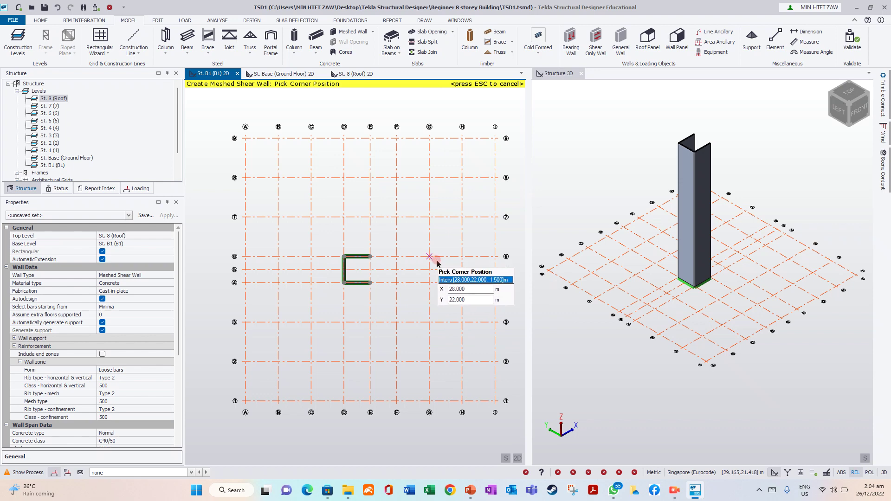
{"action": "scroll", "coordinate": [365, 271], "scroll_direction": "up", "scroll_amount": 2}
{"action": "scroll", "coordinate": [363, 273], "scroll_direction": "up", "scroll_amount": 2}
{"action": "scroll", "coordinate": [361, 273], "scroll_direction": "up", "scroll_amount": 2}
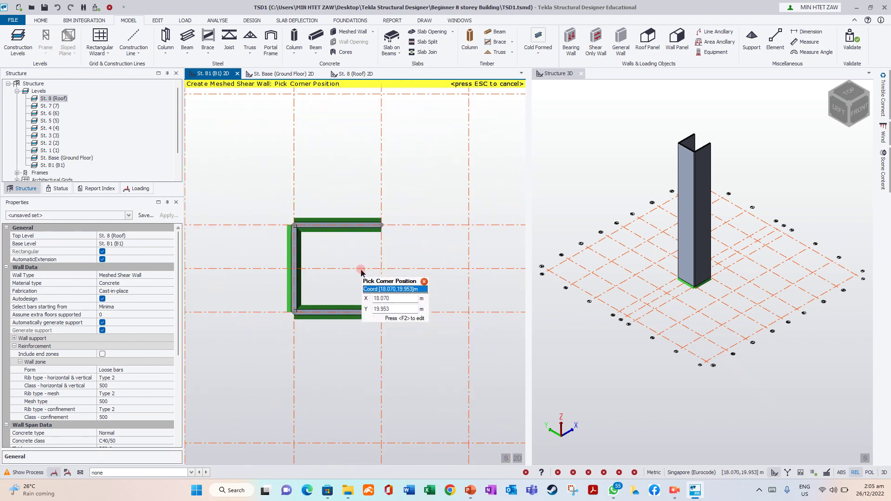
{"action": "scroll", "coordinate": [277, 277], "scroll_direction": "down", "scroll_amount": 1}
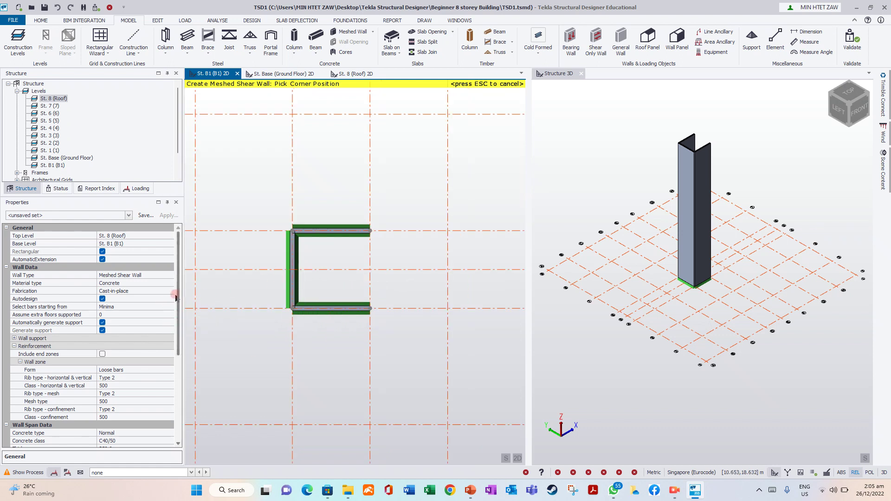
{"action": "left_click_drag", "start_coordinate": [176, 297], "coordinate": [175, 378]}
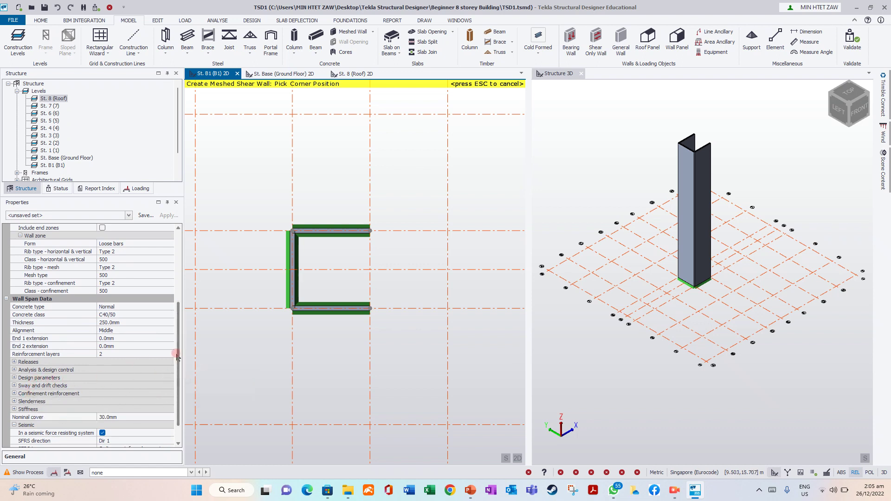
{"action": "mouse_move", "coordinate": [176, 354]}
{"action": "left_mouse_down"}
{"action": "mouse_move", "coordinate": [179, 317]}
{"action": "mouse_move", "coordinate": [179, 326]}
{"action": "left_mouse_up"}
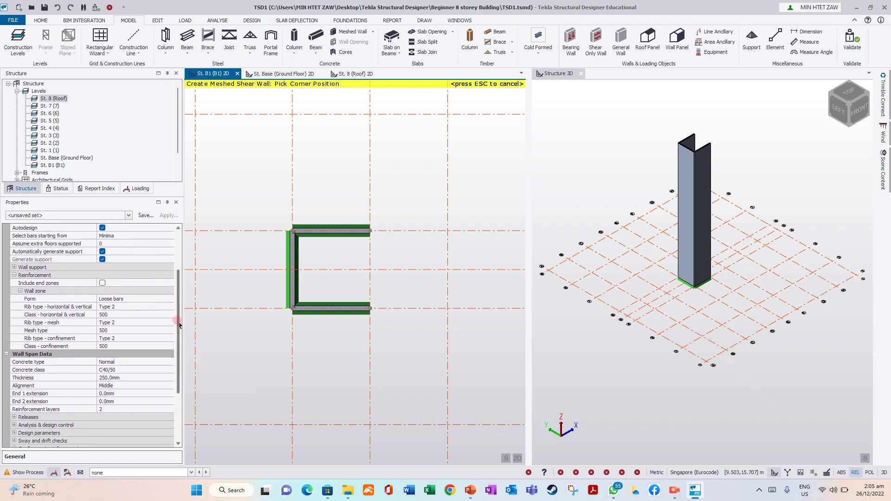
{"action": "double_click", "coordinate": [37, 268]}
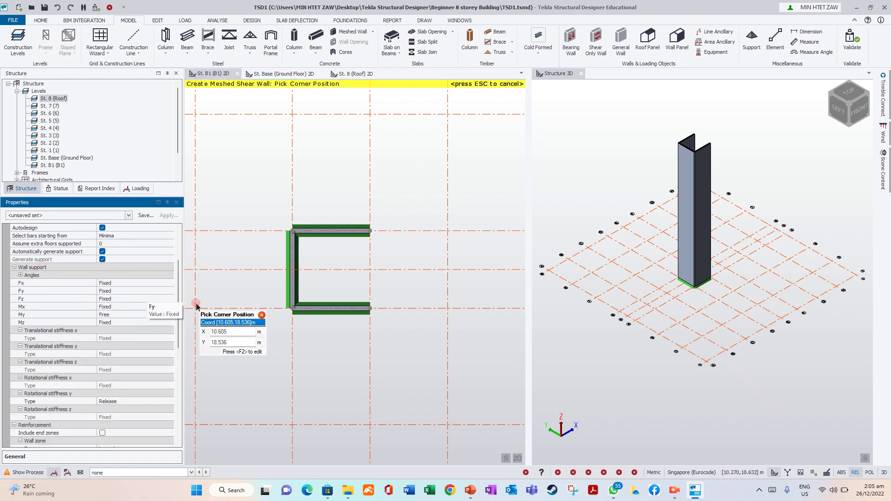
{"action": "left_click_drag", "start_coordinate": [179, 307], "coordinate": [180, 381]}
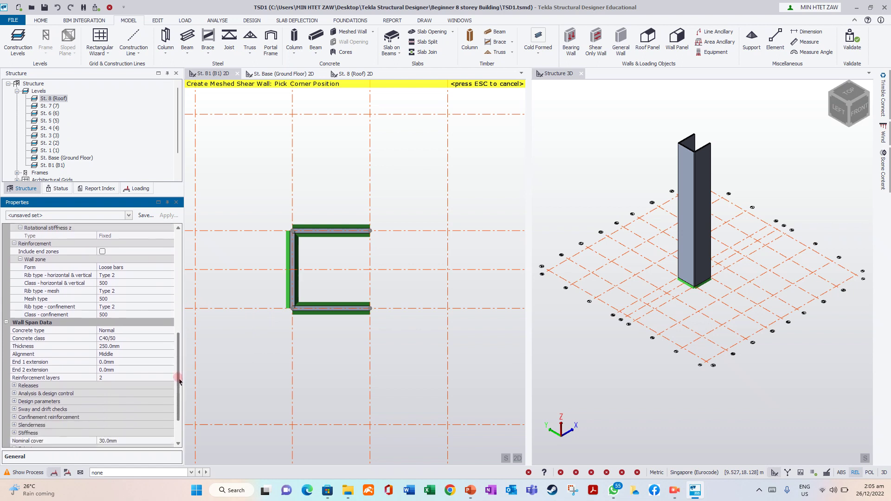
{"action": "left_click_drag", "start_coordinate": [180, 381], "coordinate": [183, 265]}
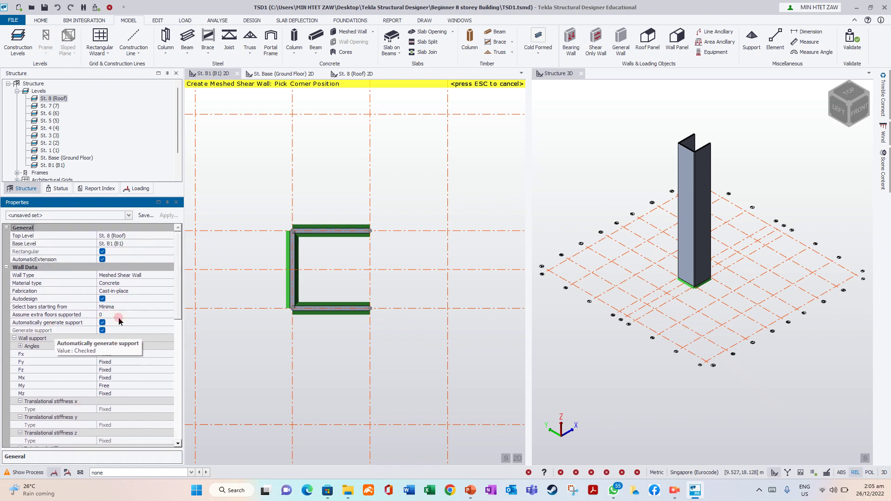
{"action": "left_click_drag", "start_coordinate": [179, 308], "coordinate": [180, 417]}
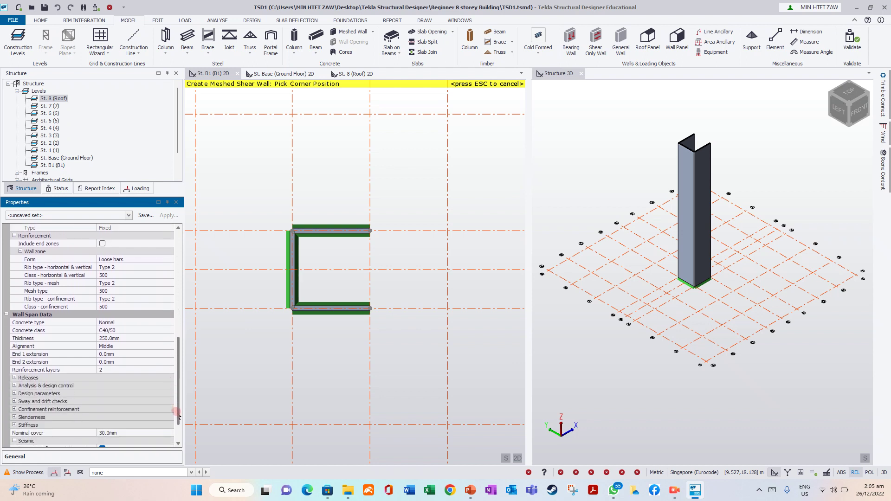
{"action": "left_click", "coordinate": [30, 346]}
Set the wall alignment to Front
{"action": "left_click", "coordinate": [142, 347]}
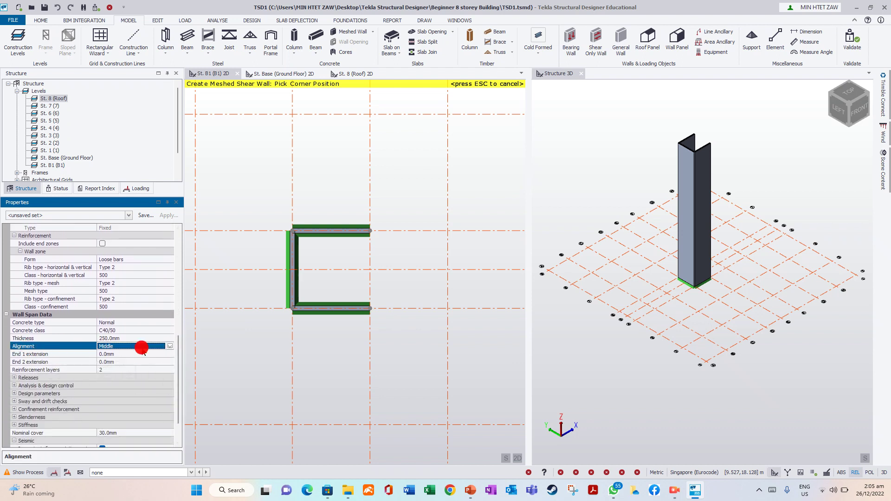
{"action": "left_click", "coordinate": [169, 346]}
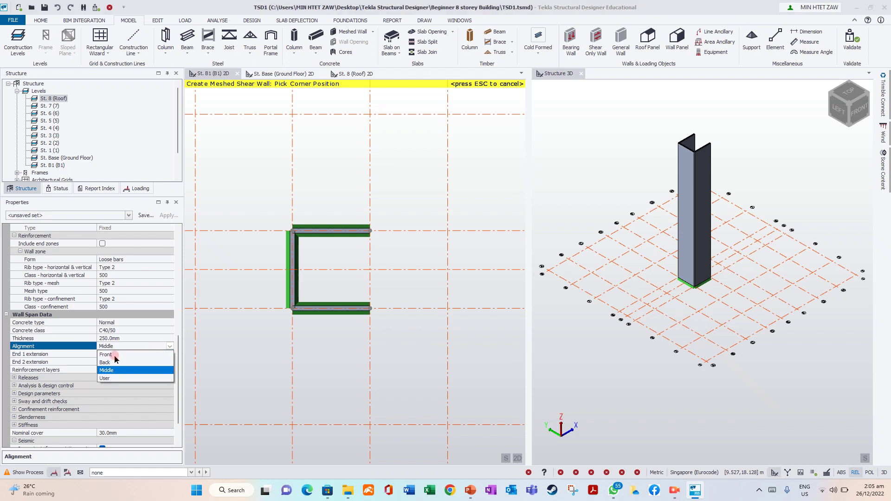
{"action": "left_click", "coordinate": [105, 354]}
Place a trial wall on the right grid line, then undo it
{"action": "left_click", "coordinate": [448, 284]}
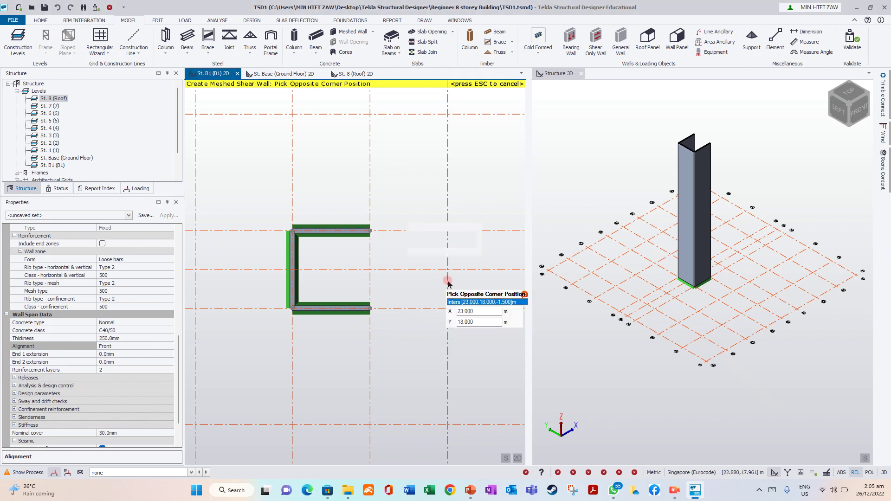
{"action": "left_click", "coordinate": [447, 231]}
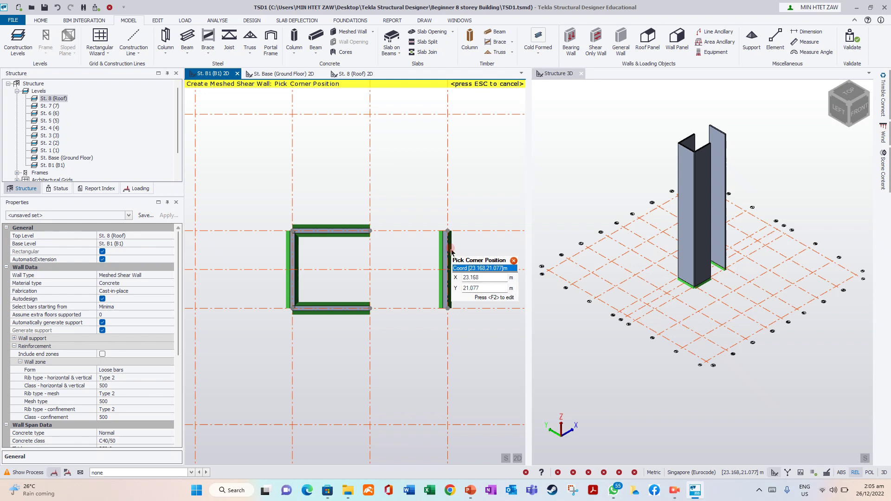
{"action": "key", "text": "ctrl+z"}
{"action": "scroll", "coordinate": [341, 287], "scroll_direction": "down", "scroll_amount": 2}
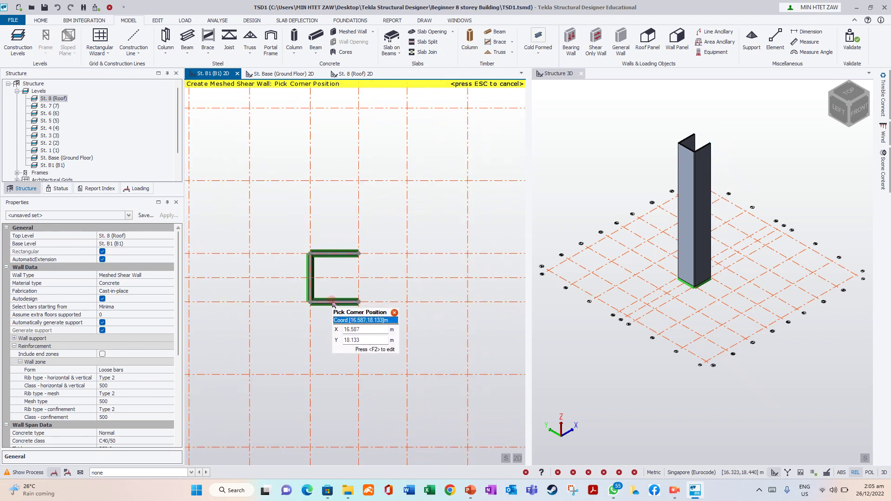
Finish the C-shaped core's wall chain at grid D4 on the B1 plan and end wall placement
{"action": "scroll", "coordinate": [359, 305], "scroll_direction": "down", "scroll_amount": 1}
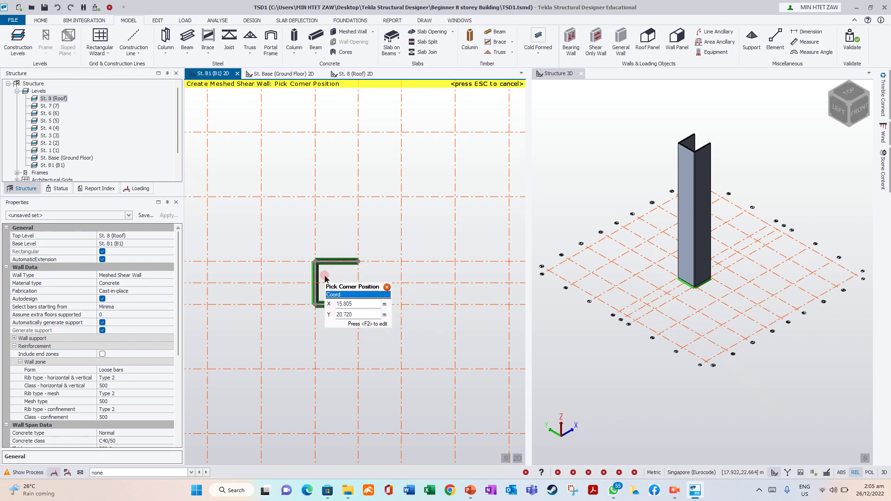
{"action": "scroll", "coordinate": [325, 279], "scroll_direction": "down", "scroll_amount": 1}
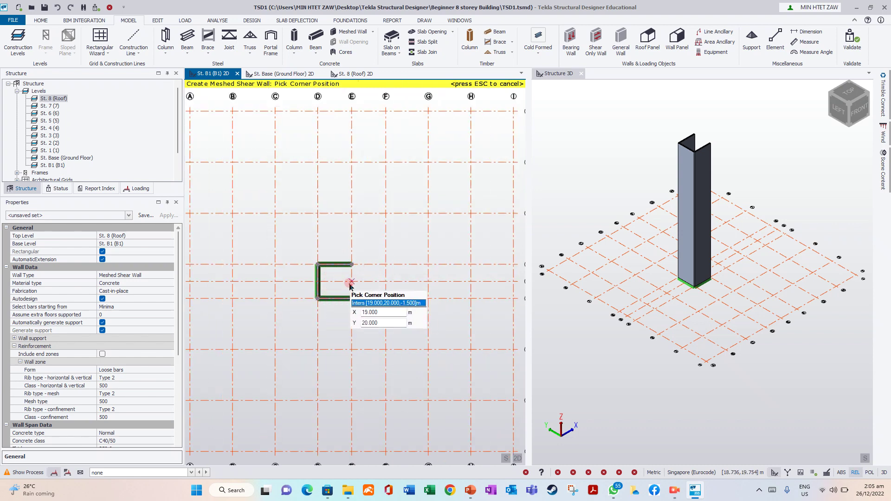
{"action": "scroll", "coordinate": [351, 284], "scroll_direction": "down", "scroll_amount": 1}
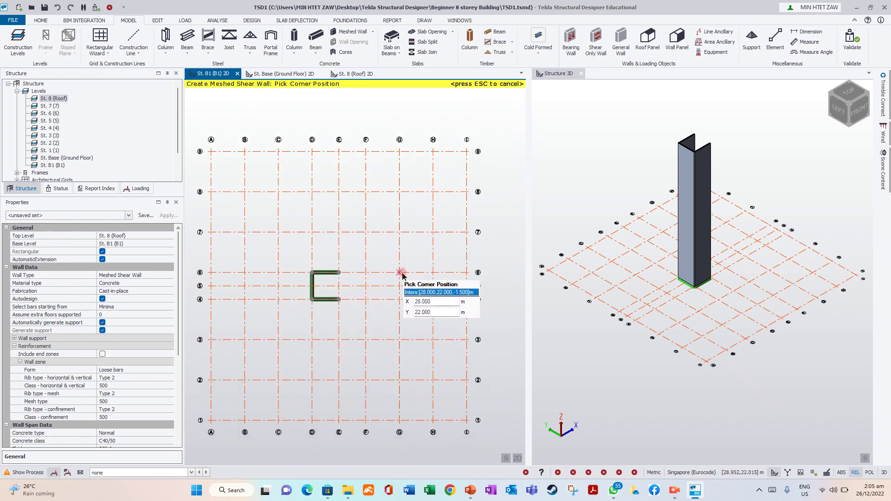
{"action": "scroll", "coordinate": [353, 293], "scroll_direction": "up", "scroll_amount": 1}
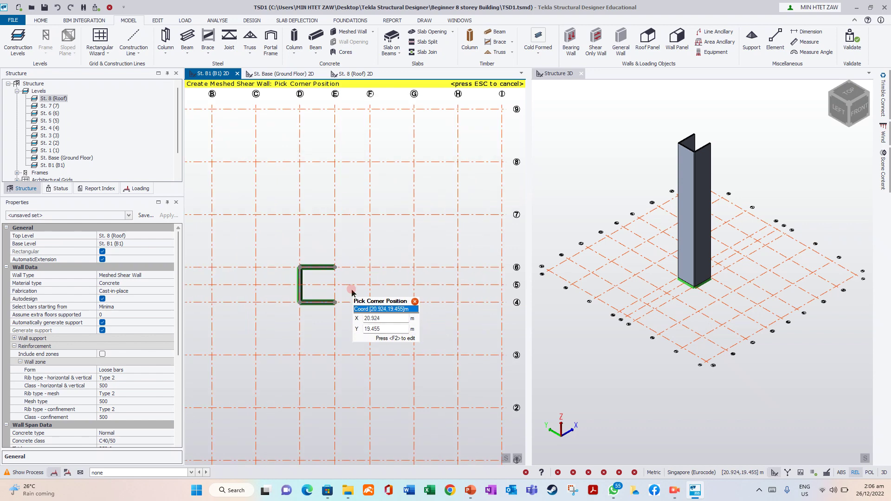
{"action": "scroll", "coordinate": [355, 292], "scroll_direction": "up", "scroll_amount": 1}
{"action": "scroll", "coordinate": [355, 292], "scroll_direction": "down", "scroll_amount": 1}
{"action": "scroll", "coordinate": [334, 297], "scroll_direction": "up", "scroll_amount": 1}
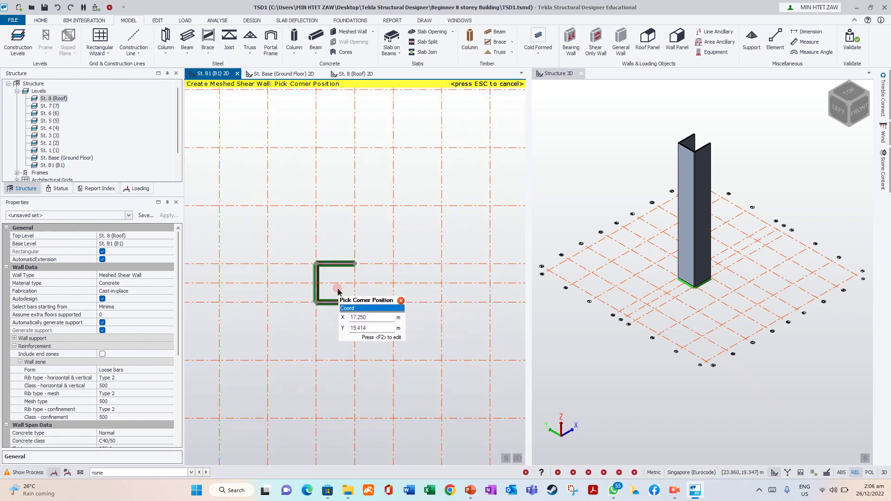
{"action": "scroll", "coordinate": [332, 298], "scroll_direction": "up", "scroll_amount": 1}
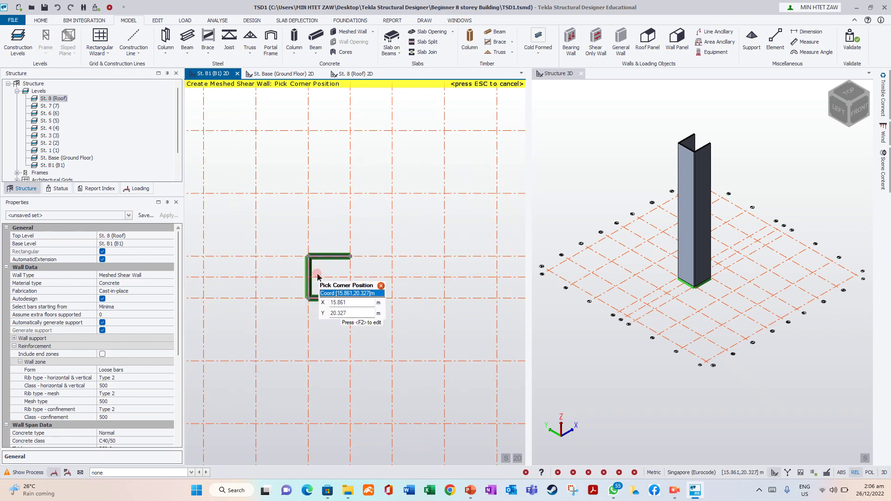
{"action": "scroll", "coordinate": [321, 302], "scroll_direction": "down", "scroll_amount": 1}
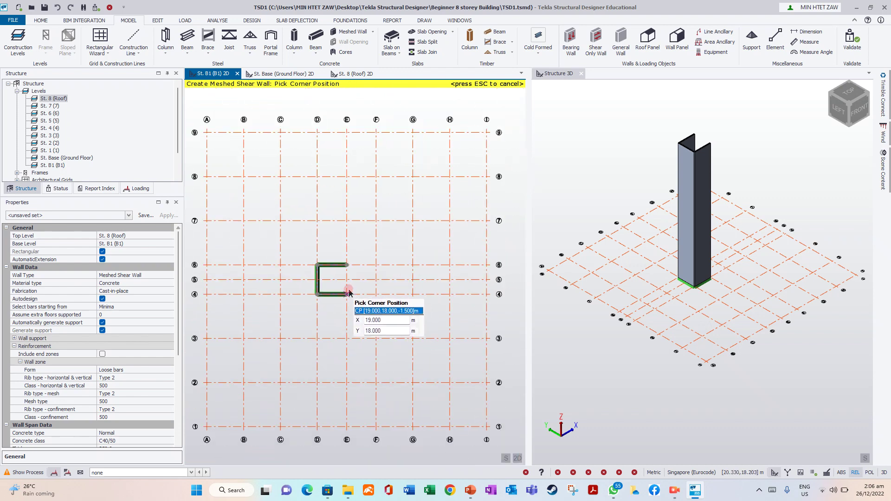
{"action": "scroll", "coordinate": [334, 287], "scroll_direction": "up", "scroll_amount": 1}
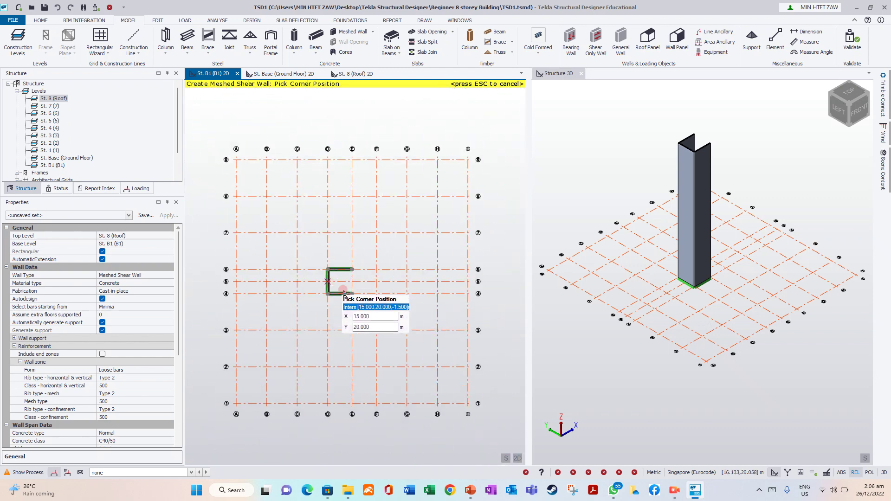
{"action": "scroll", "coordinate": [338, 295], "scroll_direction": "down", "scroll_amount": 1}
{"action": "left_click", "coordinate": [338, 295]}
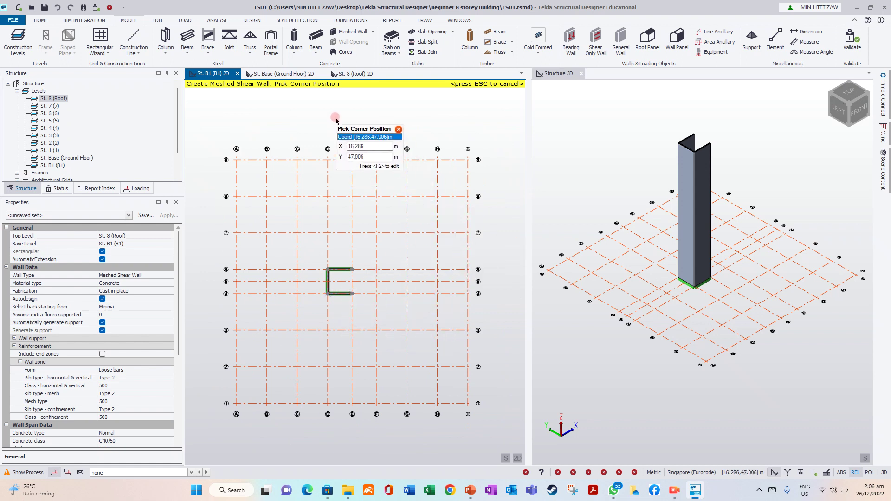
{"action": "key", "text": "Escape"}
Inspect the core in Structure 3D via orbiting and the view cube's Top, Front, Left and isometric views
{"action": "left_click", "coordinate": [567, 139]}
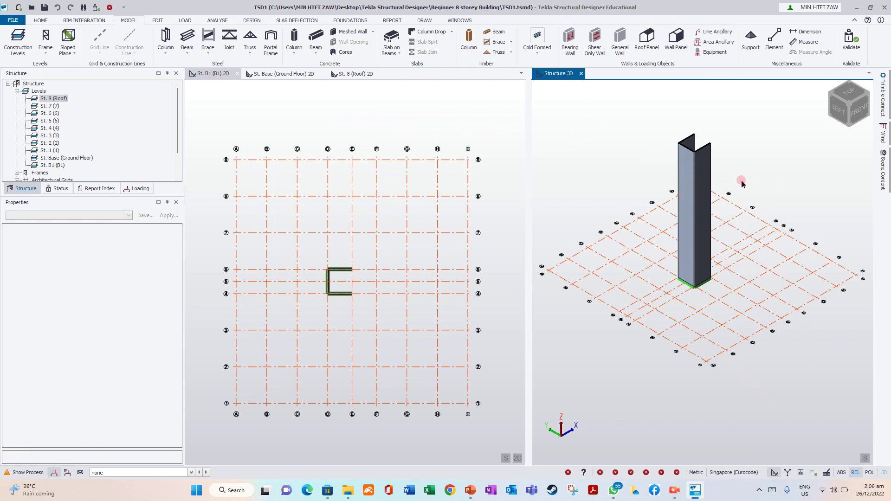
{"action": "mouse_move", "coordinate": [800, 204]}
{"action": "middle_mouse_down", "text": "shift"}
{"action": "mouse_move", "coordinate": [607, 133]}
{"action": "mouse_move", "coordinate": [855, 274]}
{"action": "mouse_move", "coordinate": [834, 205]}
{"action": "mouse_move", "coordinate": [776, 181]}
{"action": "mouse_move", "coordinate": [786, 119]}
{"action": "mouse_move", "coordinate": [803, 144]}
{"action": "mouse_move", "coordinate": [662, 265]}
{"action": "mouse_move", "coordinate": [641, 173]}
{"action": "mouse_move", "coordinate": [740, 255]}
{"action": "mouse_move", "coordinate": [706, 214]}
{"action": "mouse_move", "coordinate": [785, 191]}
{"action": "middle_mouse_up", "text": "shift"}
{"action": "left_click", "coordinate": [847, 91]}
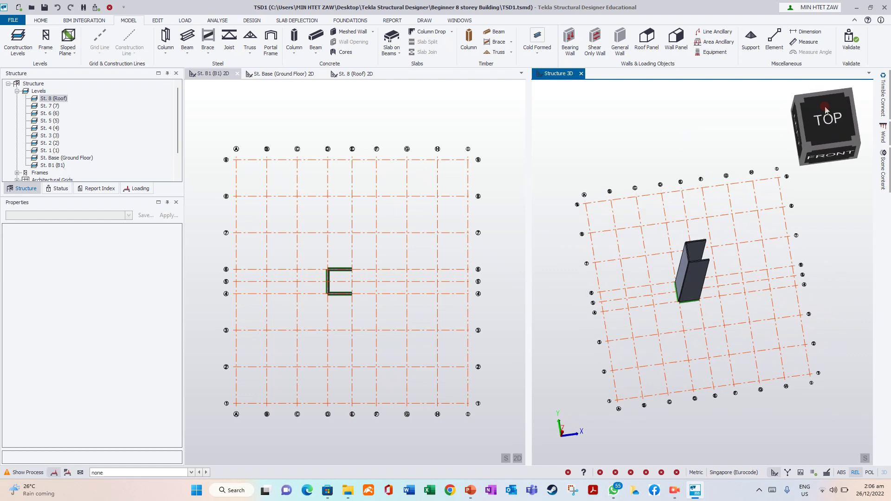
{"action": "left_click", "coordinate": [834, 165]}
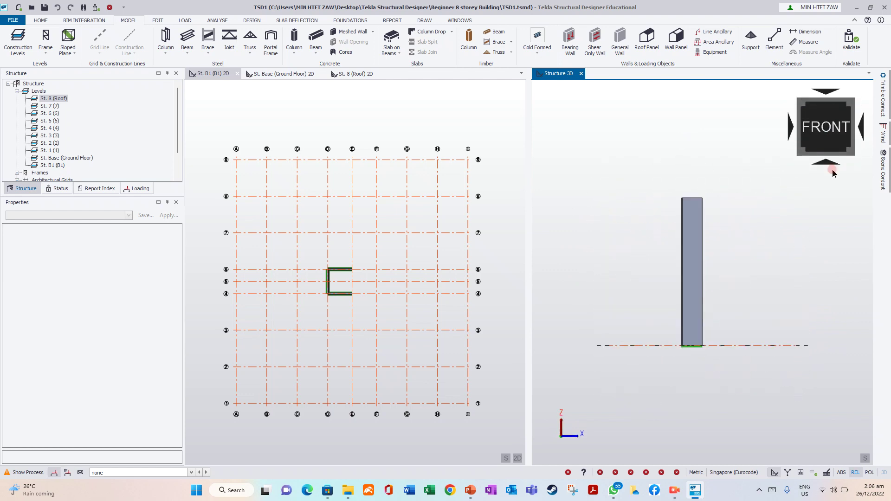
{"action": "left_click", "coordinate": [793, 133]}
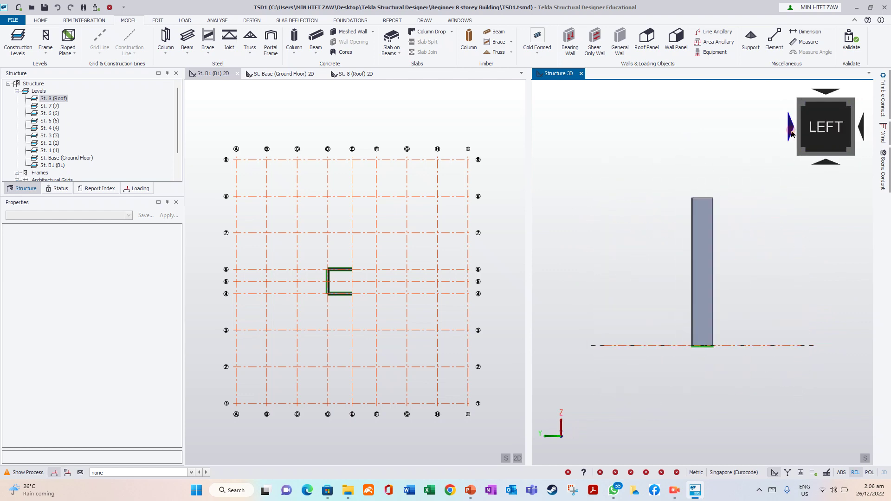
{"action": "left_click", "coordinate": [854, 104]}
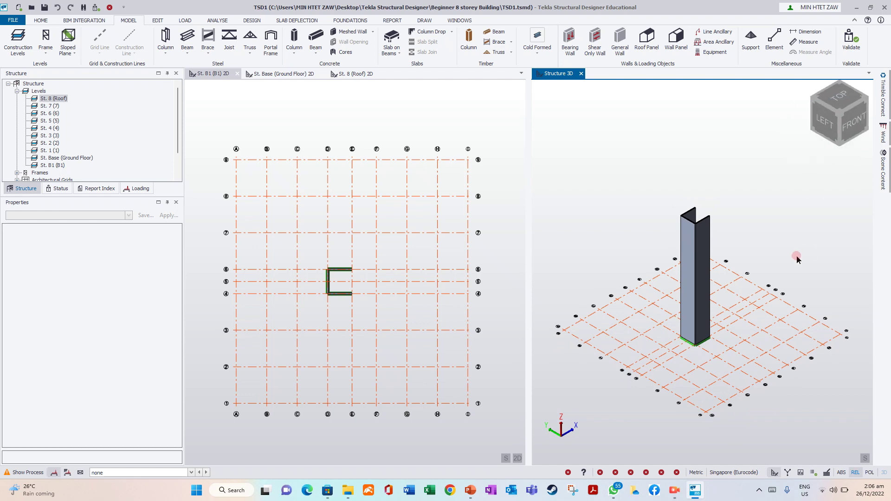
{"action": "middle_click_drag", "start_coordinate": [784, 249], "coordinate": [778, 228]}
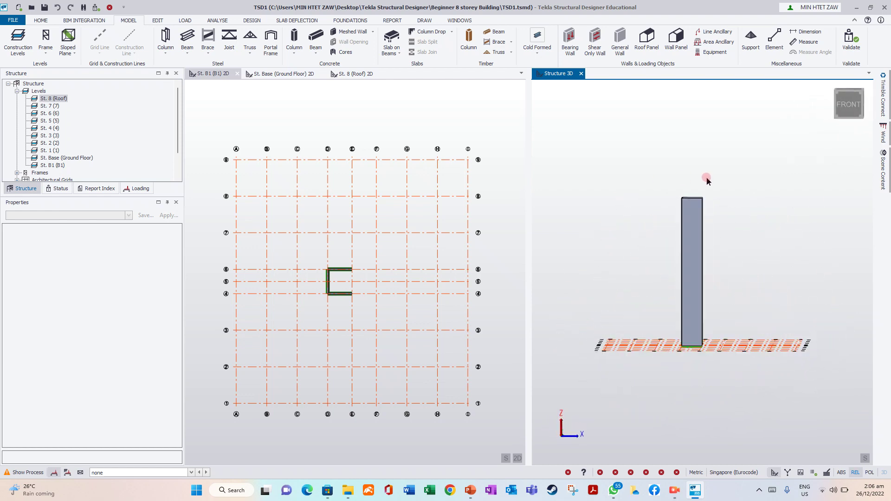
{"action": "middle_click_drag", "start_coordinate": [790, 218], "coordinate": [756, 220], "text": "shift"}
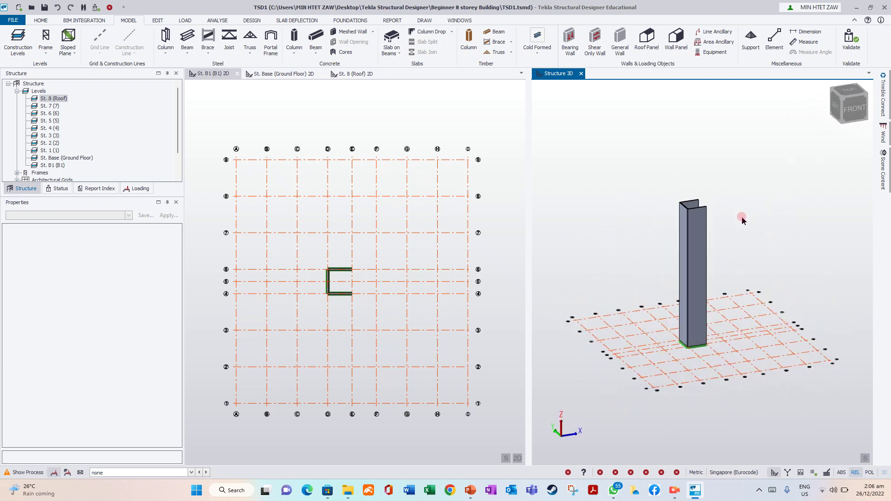